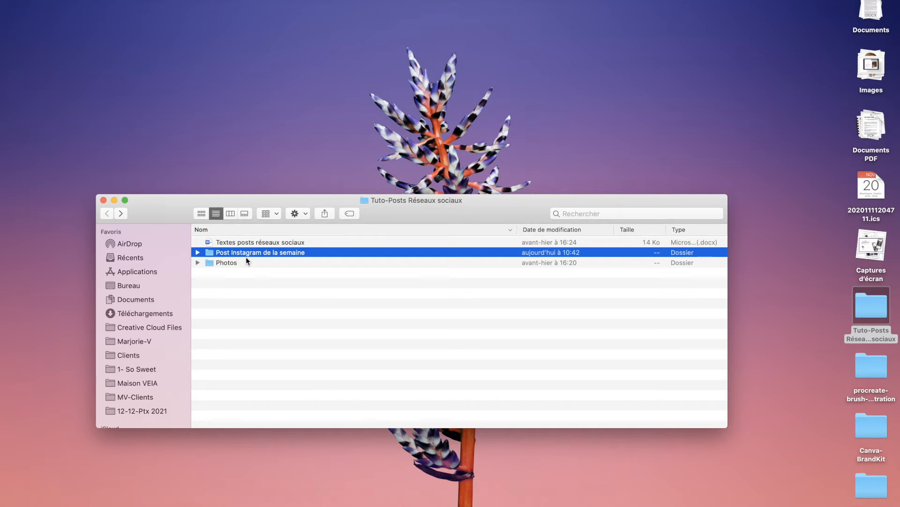
Open the Textes posts réseaux sociaux.docx document from Finder.
double_click(246, 242)
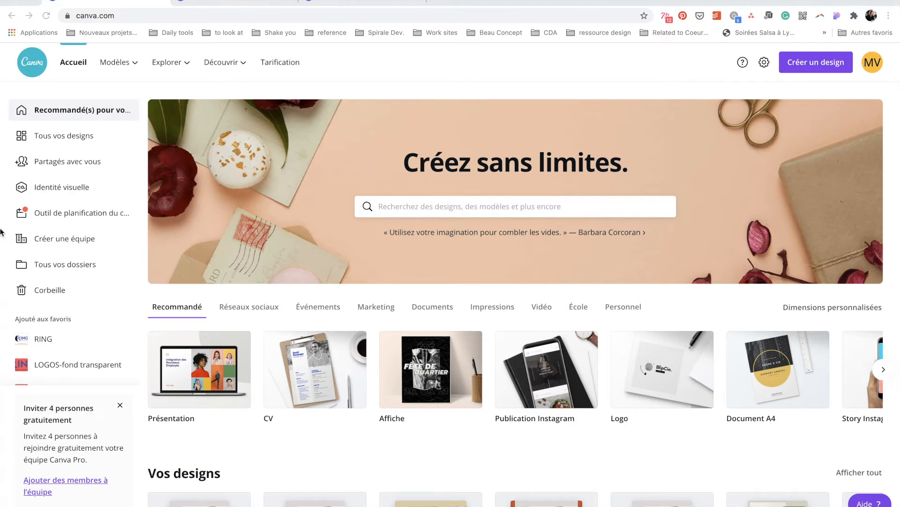
From Tous vos dossiers, create a folder named 'Outils posts Réseaux sociaux 112020'.
left_click(43, 267)
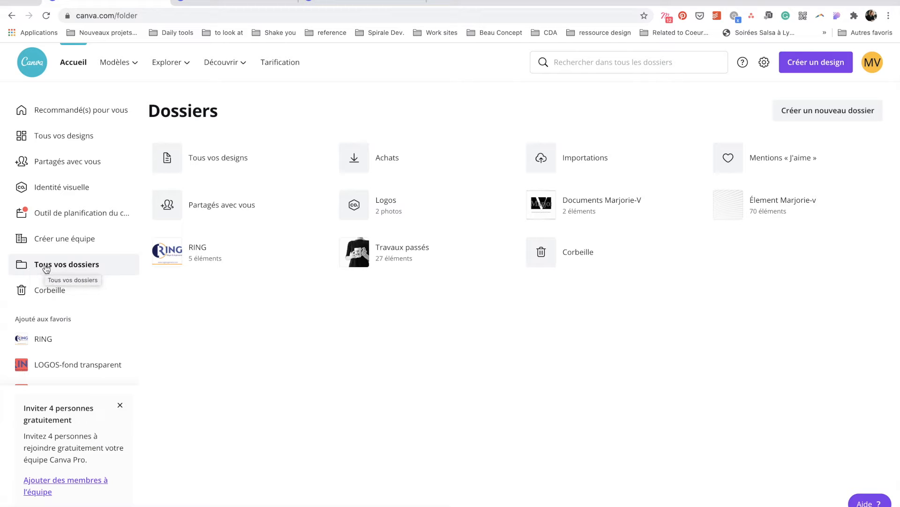
left_click(802, 109)
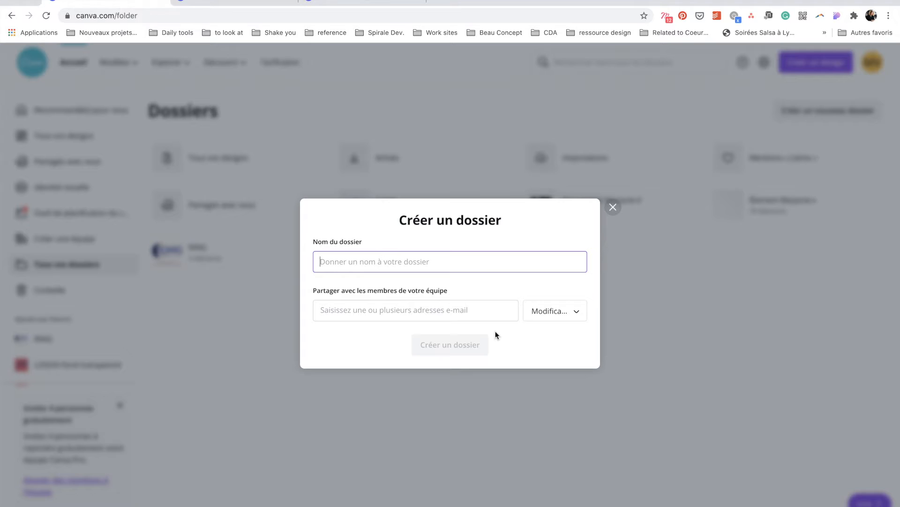
type("Out")
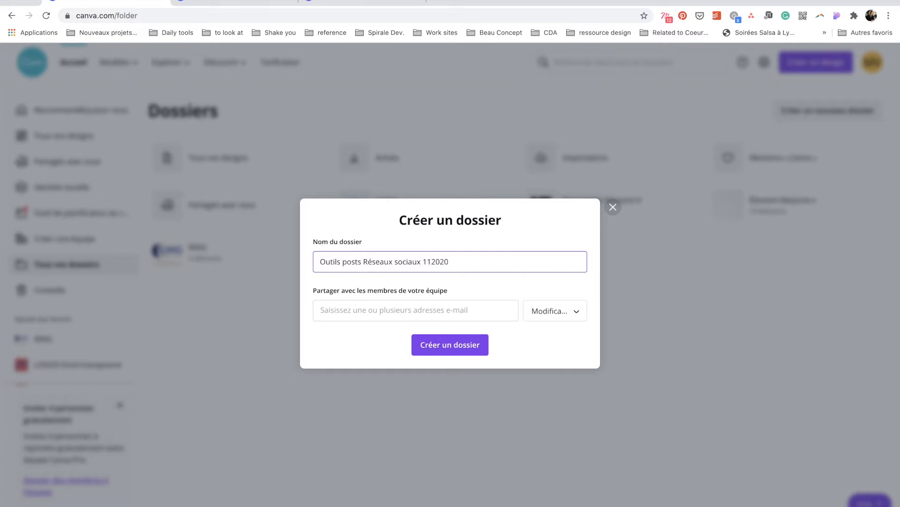
left_click(462, 347)
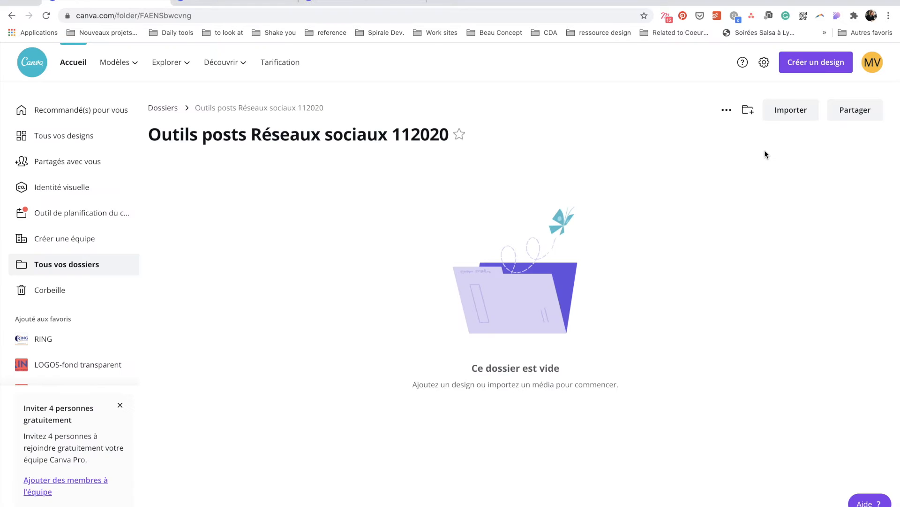
Upload all ten photos from Bureau > Tuto-Posts Réseaux sociaux > Photos into the folder.
left_click(774, 121)
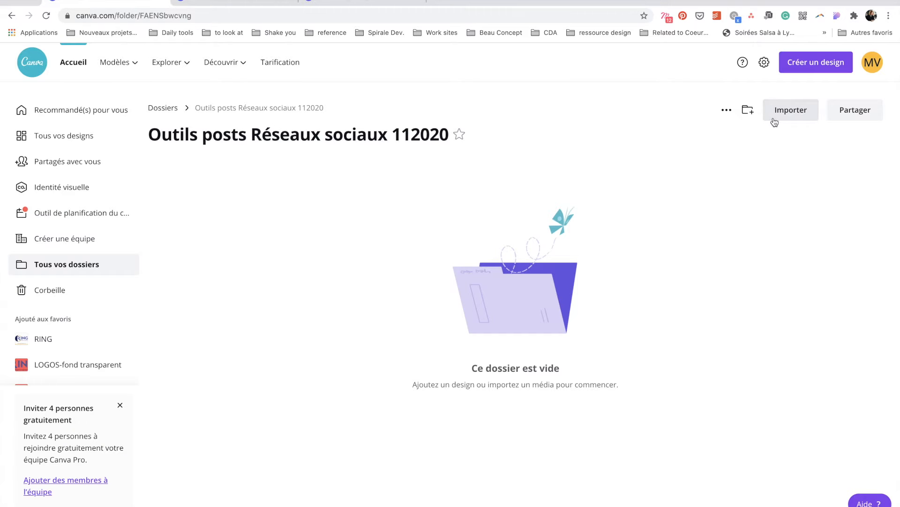
left_click(225, 94)
scroll(492, 225, "down", 5)
double_click(553, 359)
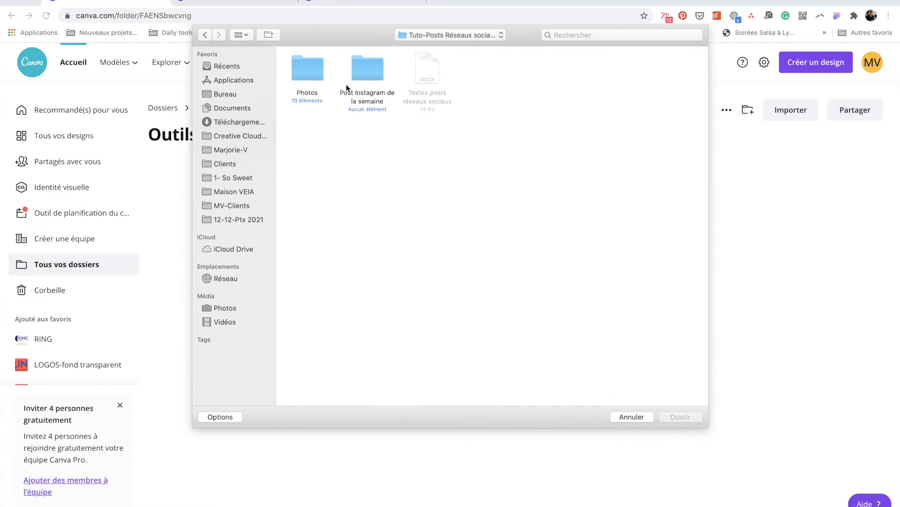
double_click(313, 85)
key("super+a")
left_click(685, 418)
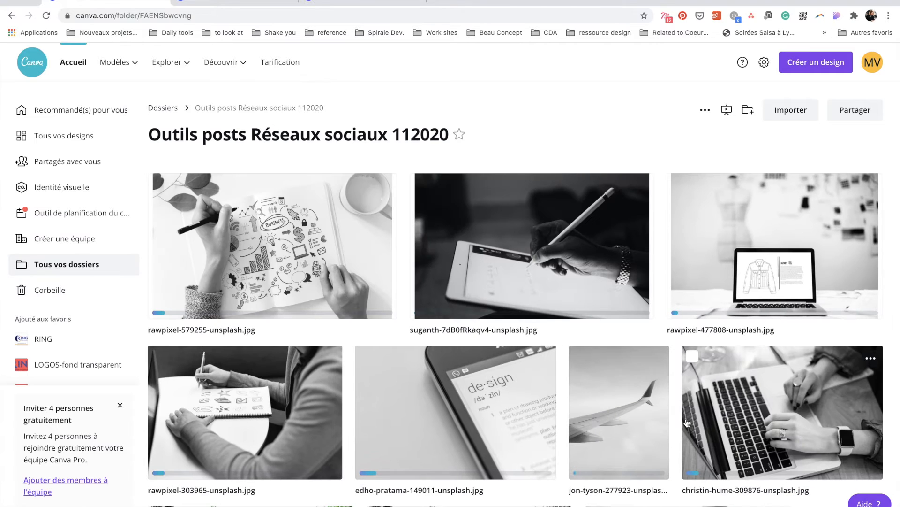
left_click(73, 62)
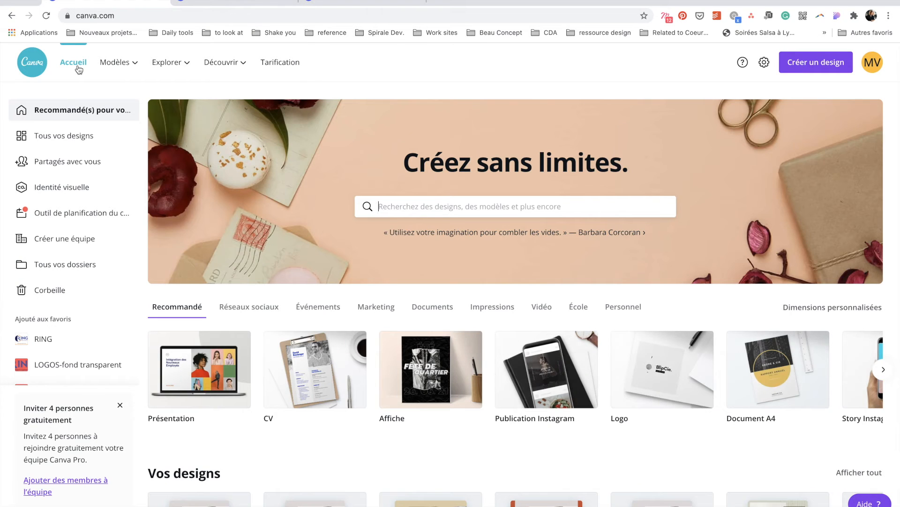
Start a new Instagram post design and apply the blush sale template to page 1.
scroll(343, 443, "down", 2)
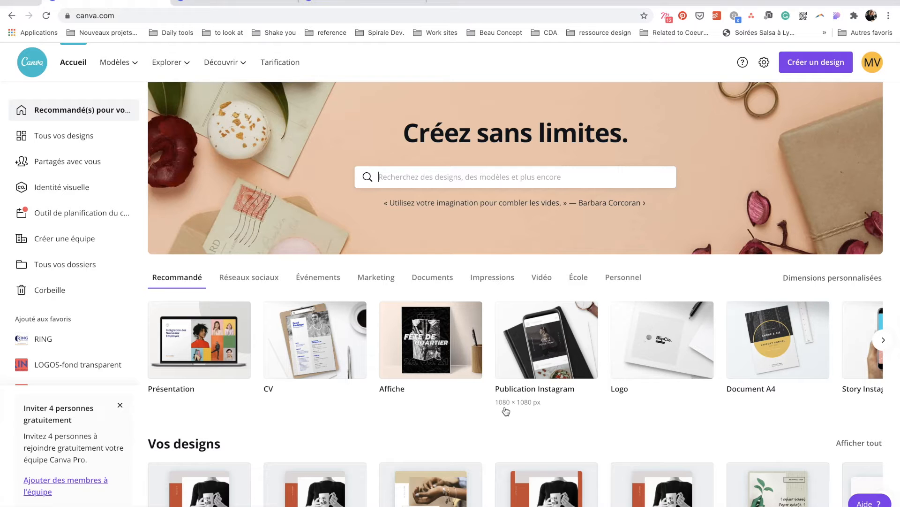
left_click(545, 389)
scroll(142, 249, "down", 10)
scroll(159, 358, "down", 5)
scroll(159, 359, "up", 20)
scroll(159, 358, "down", 2)
scroll(167, 408, "down", 8)
scroll(167, 407, "down", 4)
left_click(99, 384)
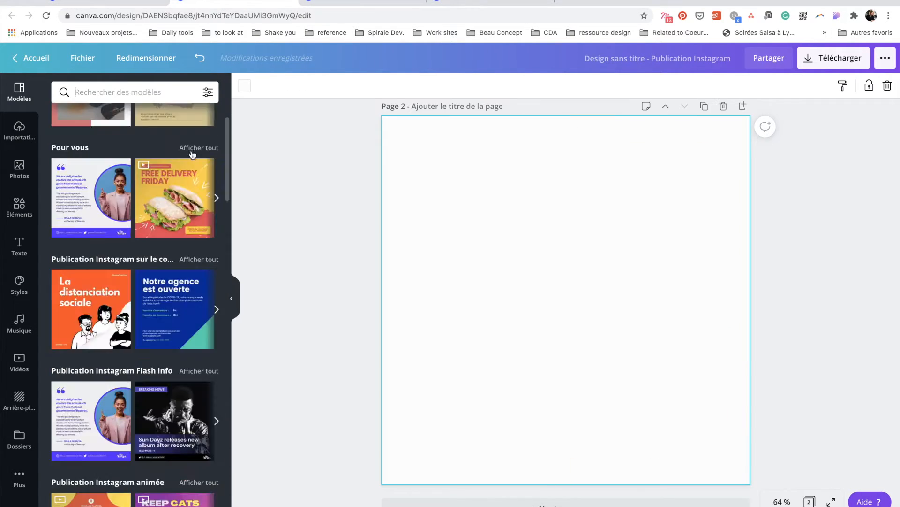
Add the Testimonial template as page 2 and the fashion show template as page 3.
left_click(192, 152)
scroll(180, 247, "down", 8)
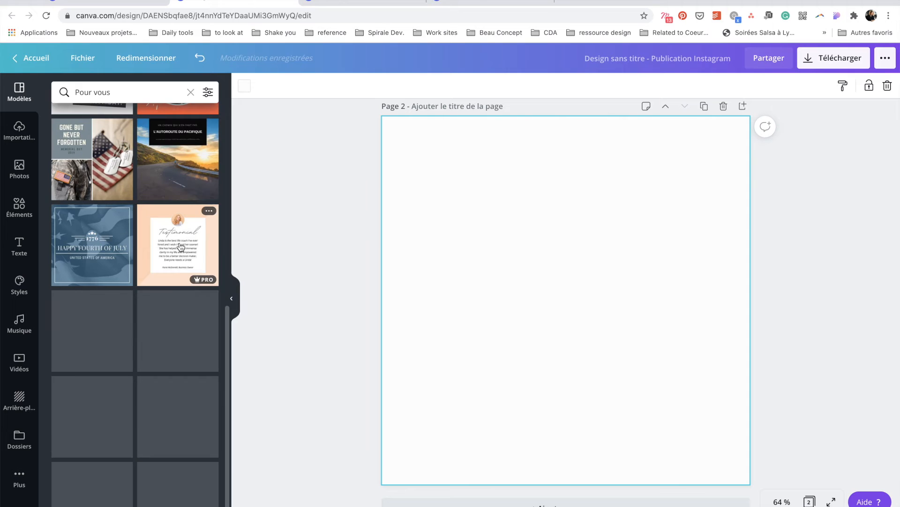
left_click(181, 247)
scroll(147, 341, "down", 1)
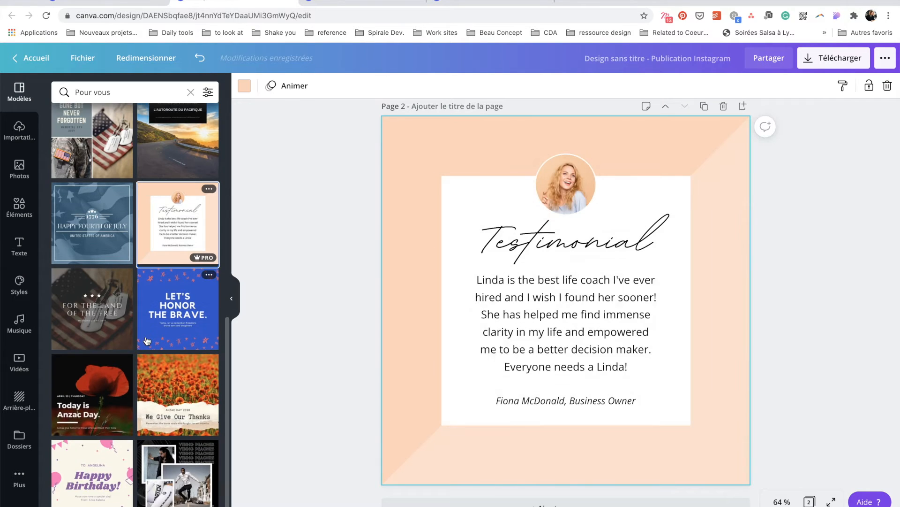
scroll(146, 342, "down", 5)
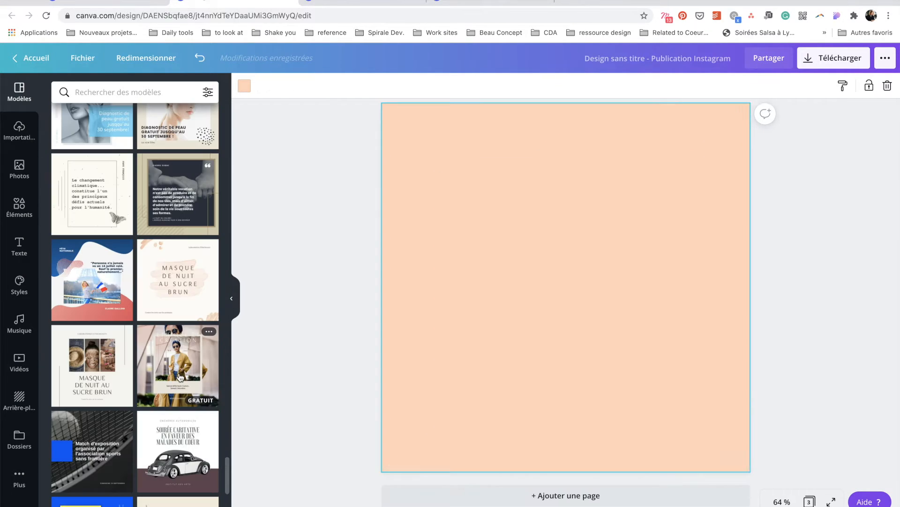
left_click(179, 375)
scroll(592, 236, "up", 15)
scroll(592, 237, "down", 15)
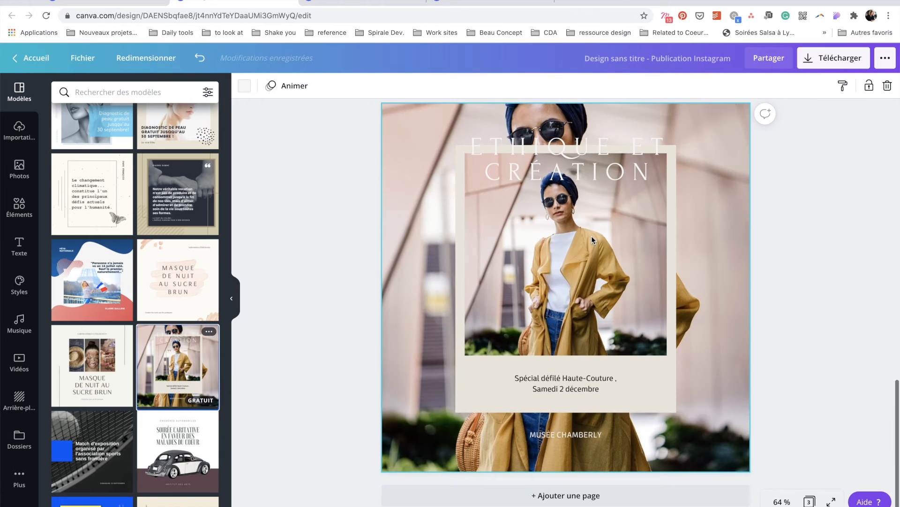
scroll(592, 235, "up", 15)
left_click(231, 298)
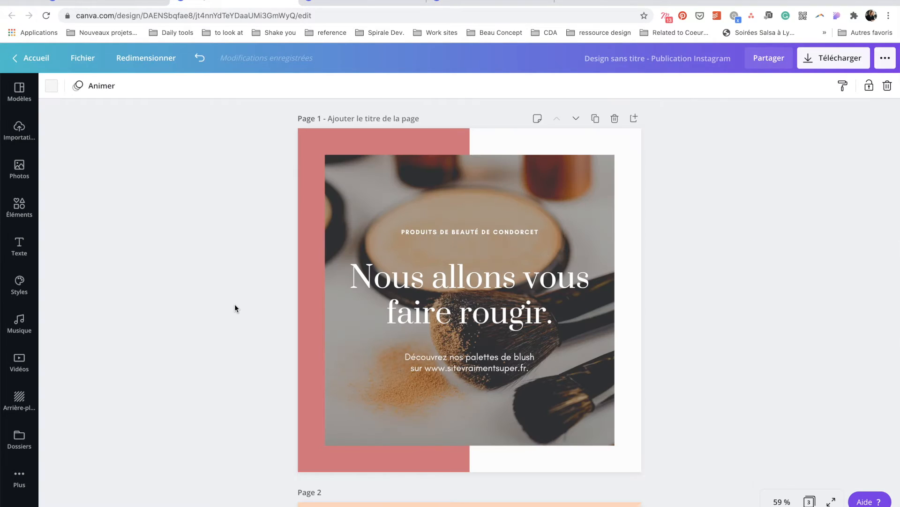
left_click(23, 292)
Recolour the design with the brand palette and apply the brand fonts to the titles.
left_click(158, 209)
left_click(158, 207)
left_click(150, 207)
left_click(150, 207)
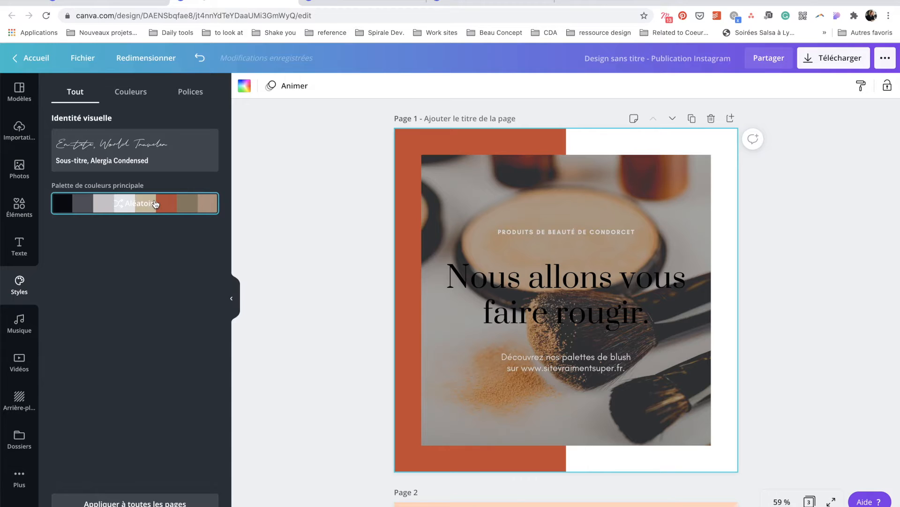
left_click(160, 148)
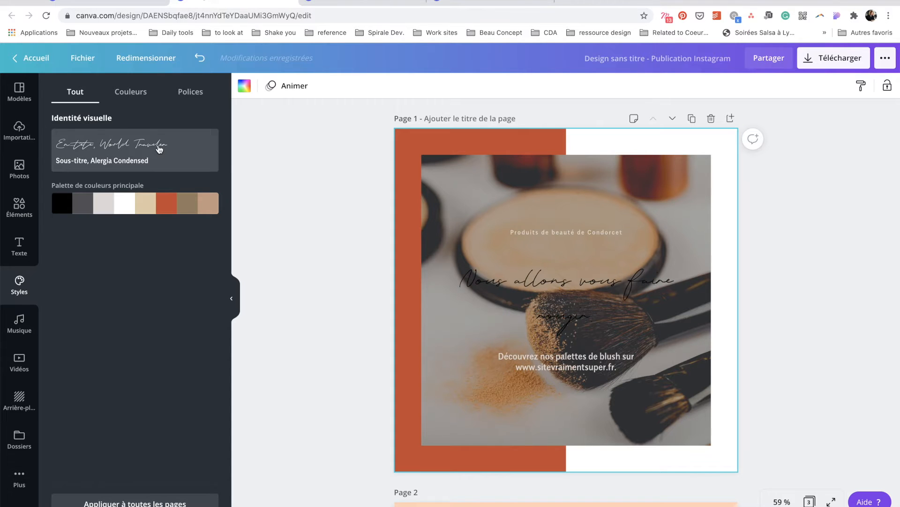
Give page 2 a dark grey background, light grey corner triangle and beige-cream palette.
scroll(760, 253, "down", 5)
left_click(244, 85)
left_click(96, 280)
left_click(422, 313)
left_click(135, 150)
left_click(244, 86)
left_click(140, 201)
left_click(422, 188)
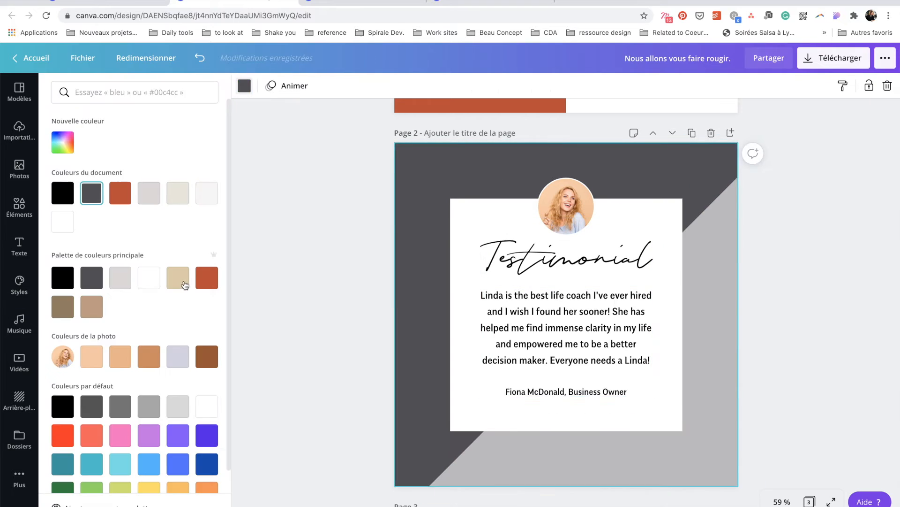
left_click(135, 203)
left_click(561, 326)
Change the title fonts, enlarge page 3's title to 88 and add a brown band behind it.
left_click(282, 85)
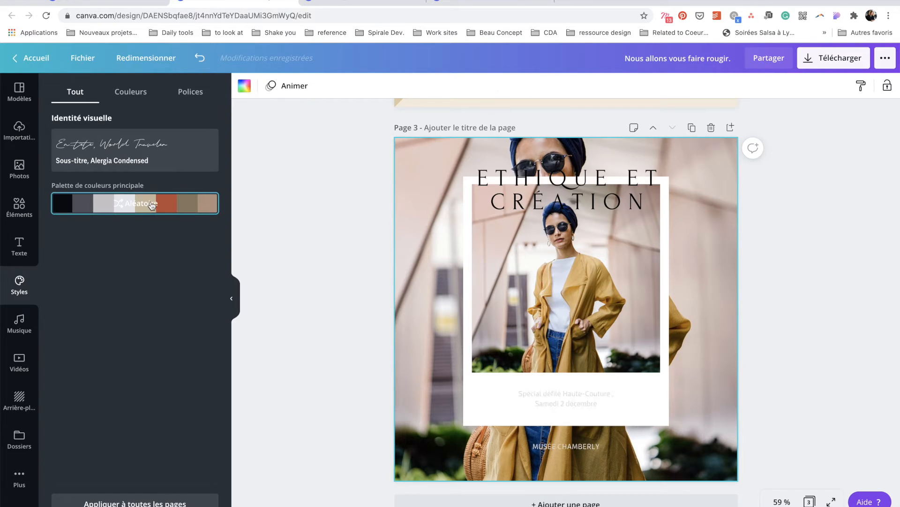
left_click(352, 85)
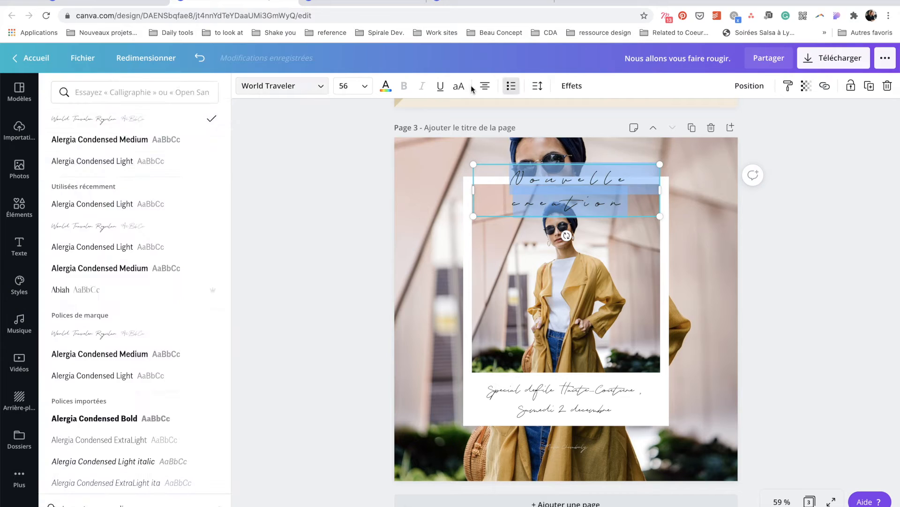
left_click(364, 85)
left_click(354, 319)
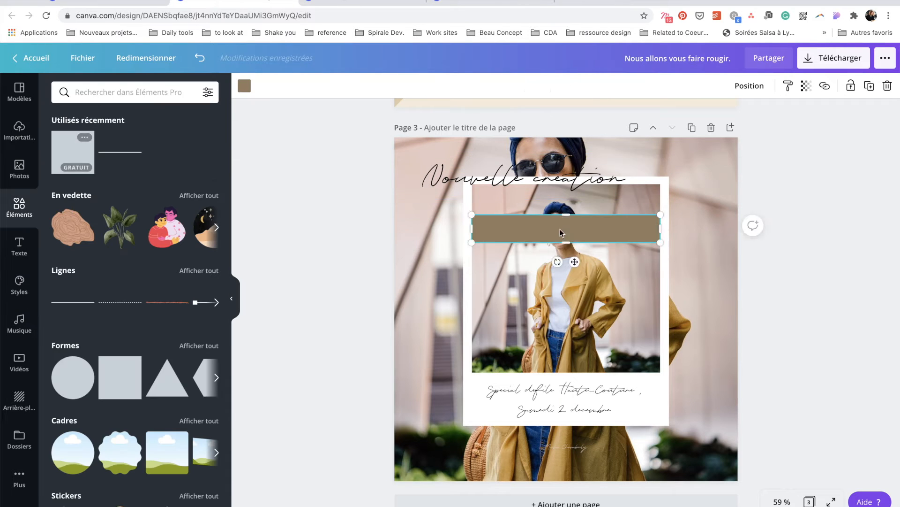
left_click_drag(523, 202, 519, 202)
left_click(660, 204)
left_click_drag(519, 217, 518, 172)
Make page 3's Nouvelle création title white, shift it right, and set bottom text to Alergia Condensed 28.
left_click(392, 182)
double_click(509, 172)
left_click(311, 221)
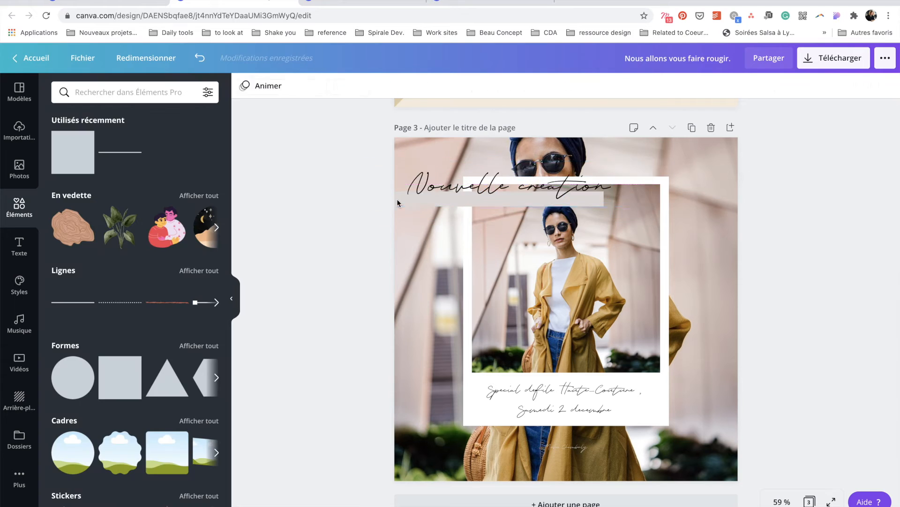
left_click_drag(429, 209, 518, 205)
left_click(281, 85)
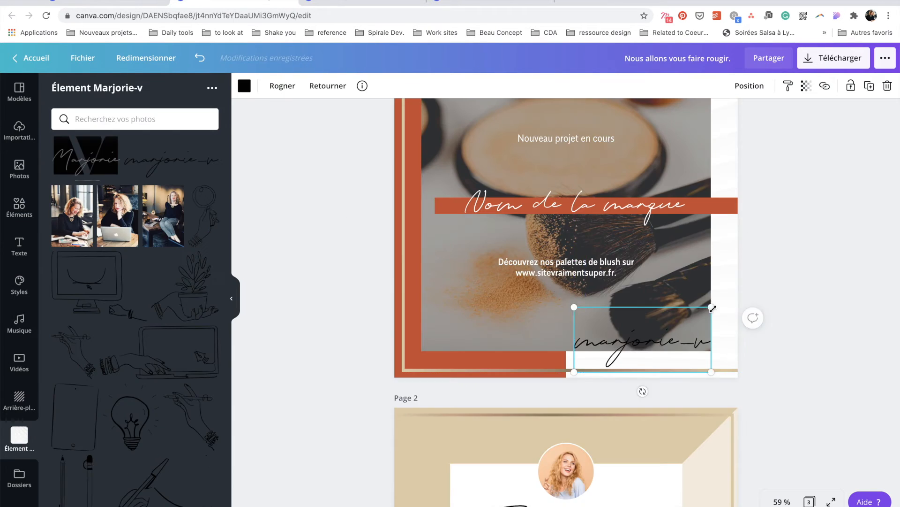
Add the marjorie-v logo to pages 1 and 2, with an e-mail contact invitation on page 1.
left_click_drag(643, 338, 574, 132)
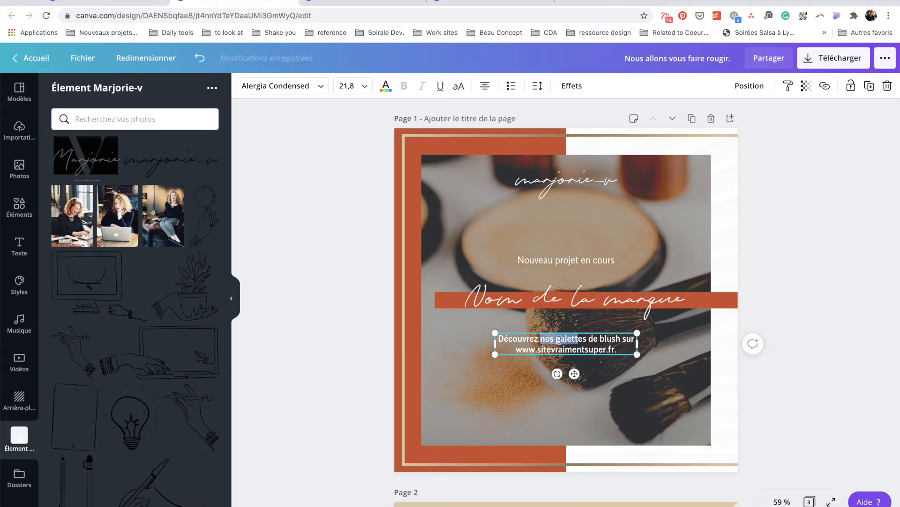
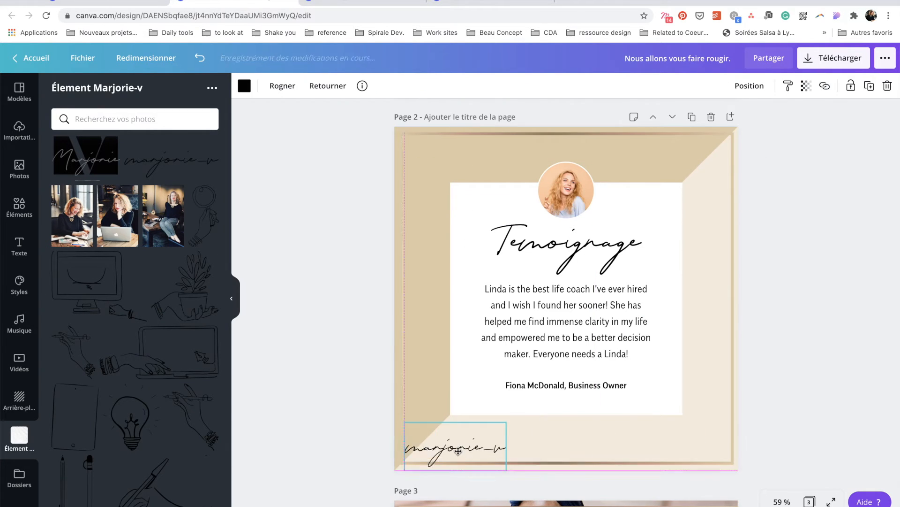
left_click_drag(454, 484, 484, 482)
left_click(758, 177)
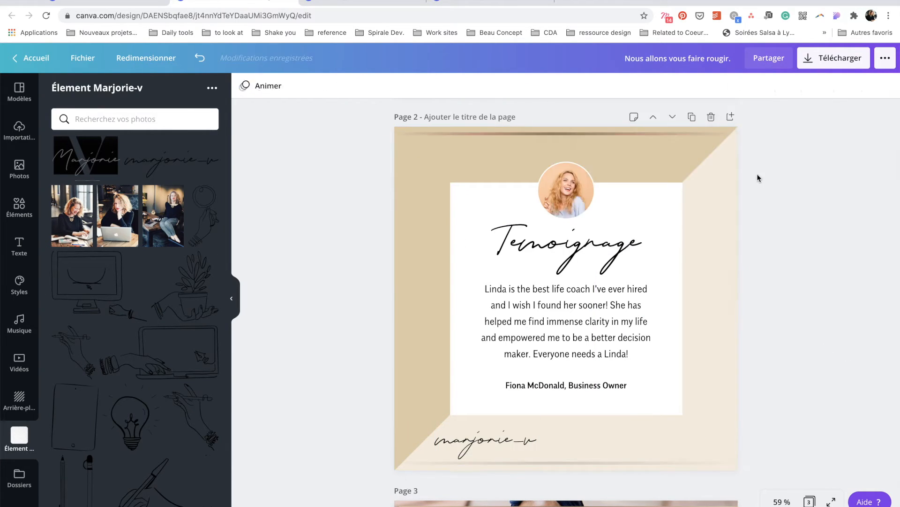
Place the logo at page 3's bottom-right and title the design 'Modèles posts IG'.
double_click(565, 241)
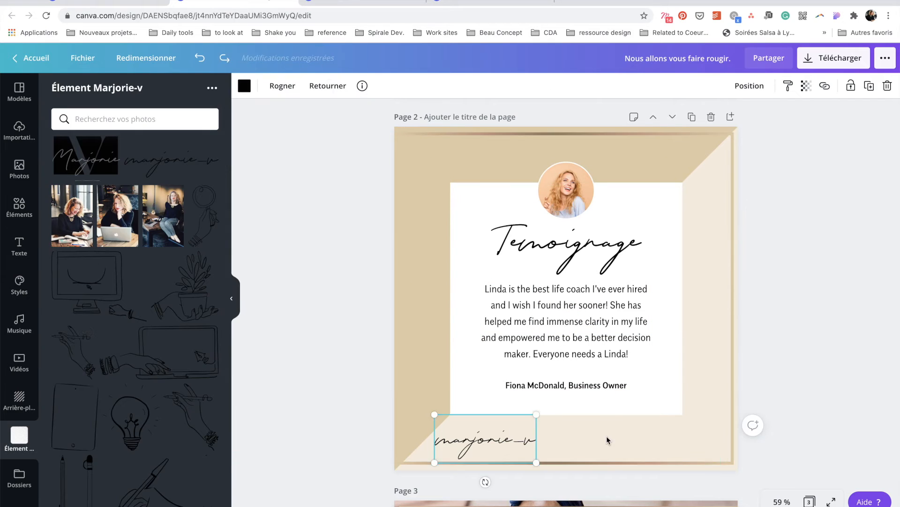
left_click_drag(485, 439, 687, 441)
left_click(245, 85)
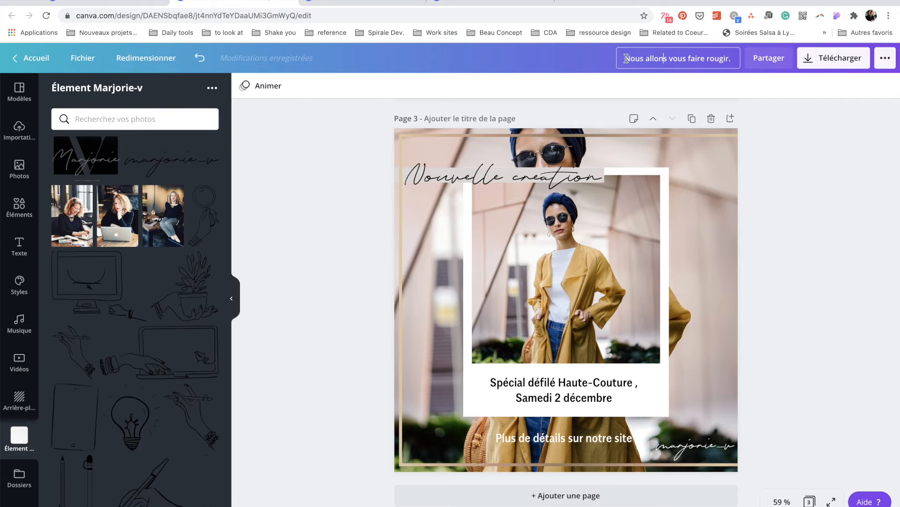
left_click_drag(626, 58, 737, 56)
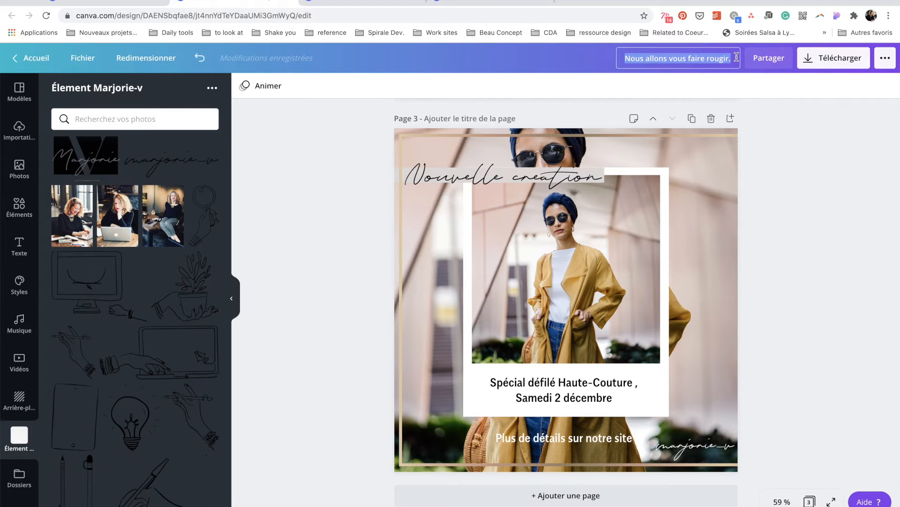
type("Modèles posts IG")
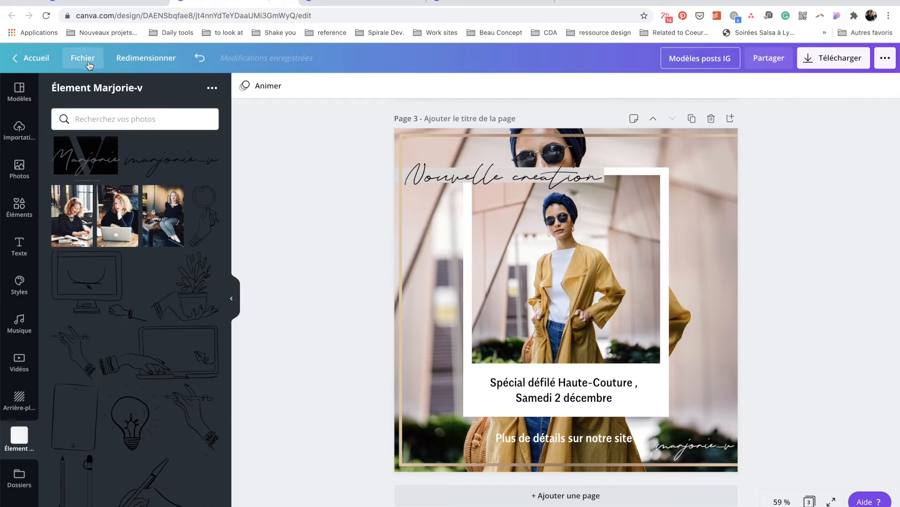
Save 'Modèles posts IG' through Fichier into a newly created 'Modèles posts réseaux sociaux' folder.
left_click(89, 65)
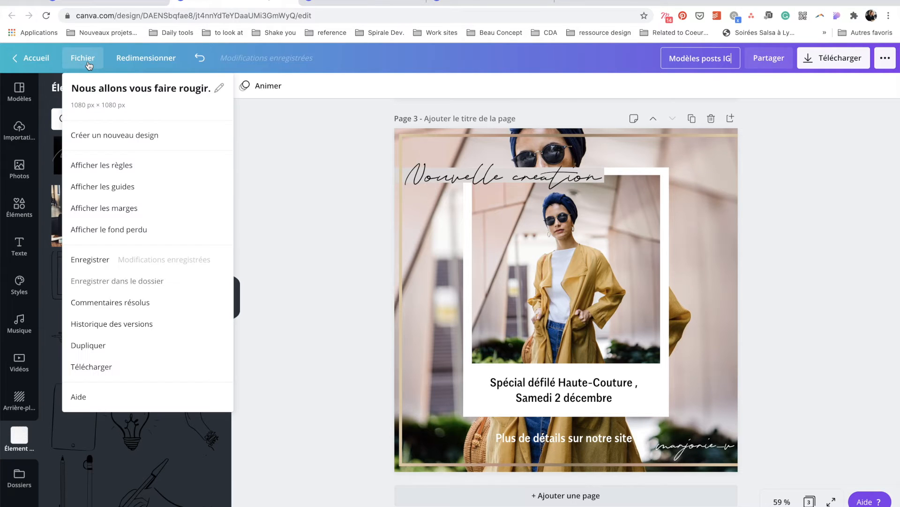
left_click(160, 282)
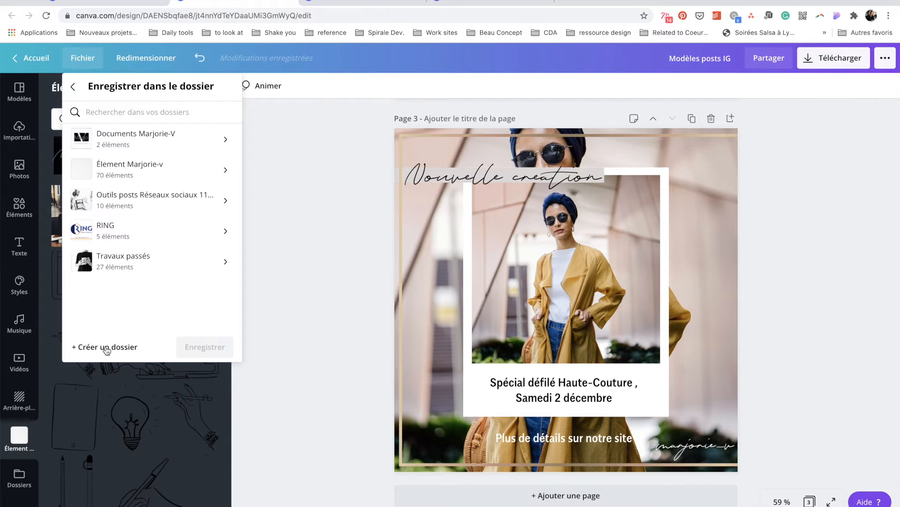
left_click(107, 347)
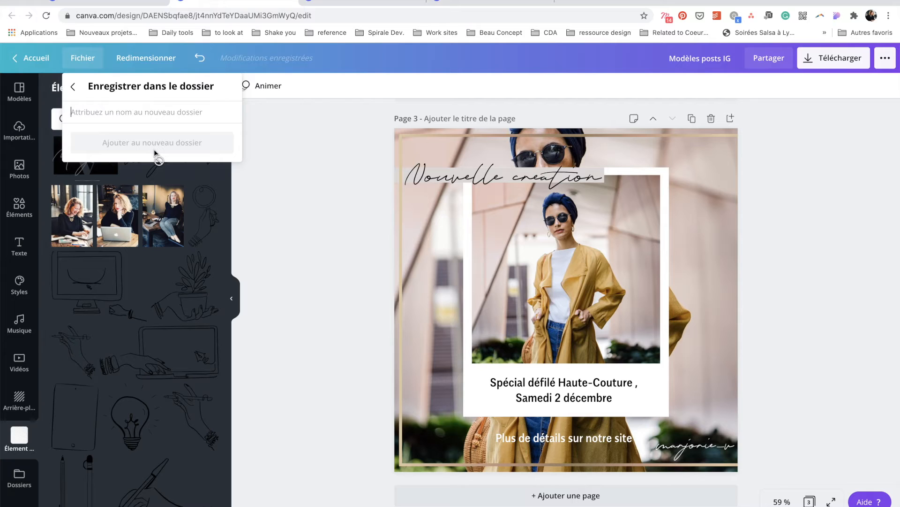
type("Modèles posts")
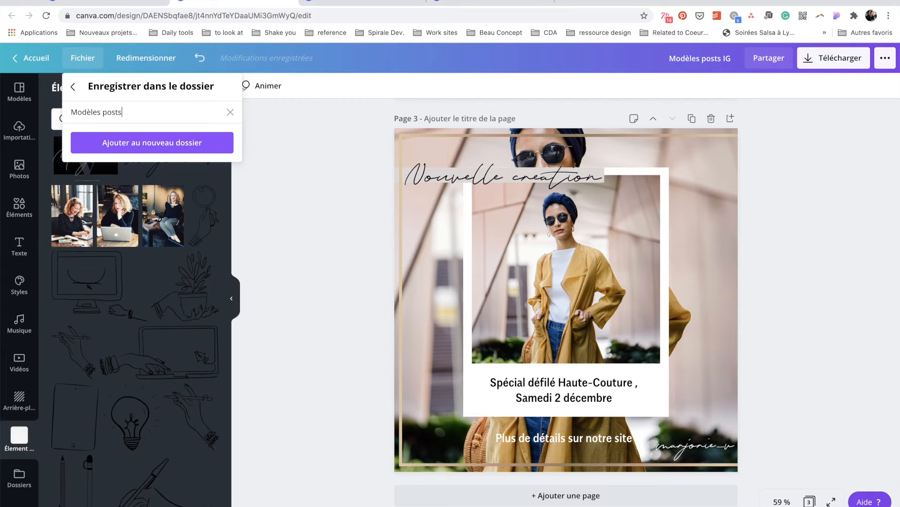
type(" réseaux sociaux")
left_click(174, 147)
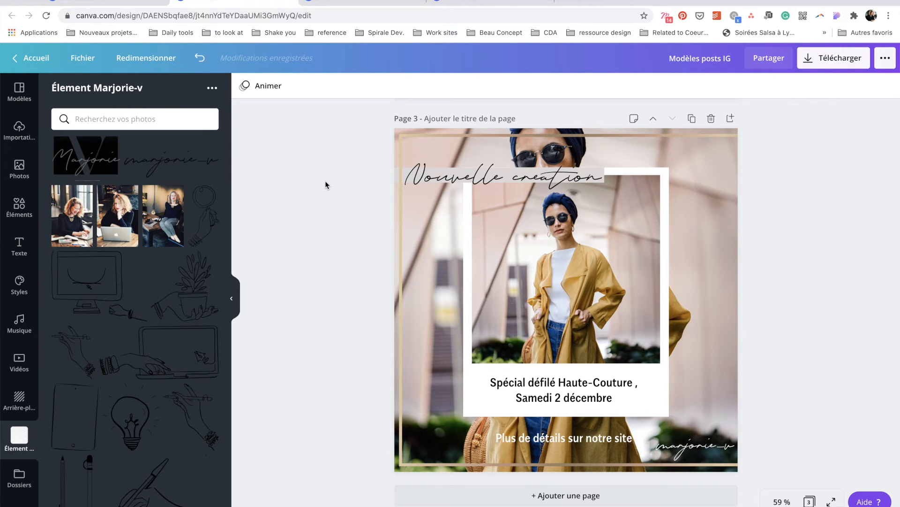
Make a Facebook-post-sized copy of the Modèles posts Linkedin design.
left_click(235, 301)
scroll(247, 299, "up", 15)
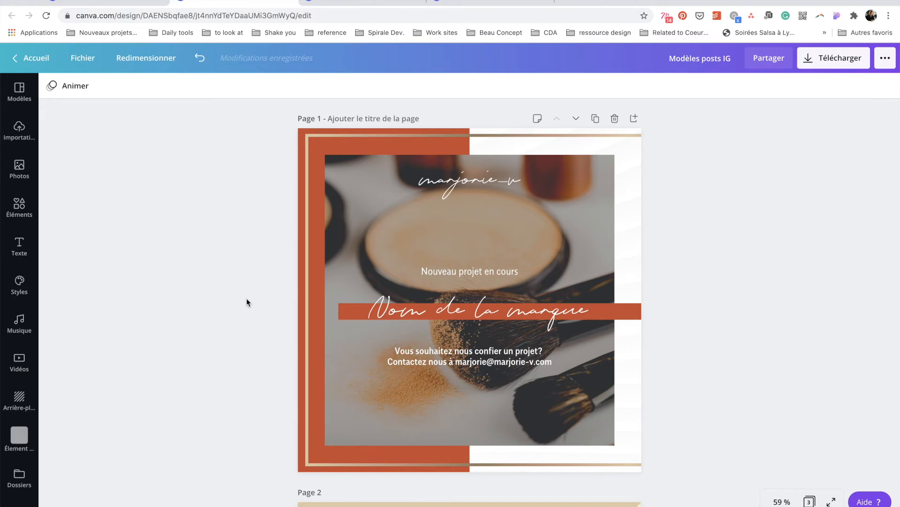
key("ctrl+Tab")
left_click(150, 64)
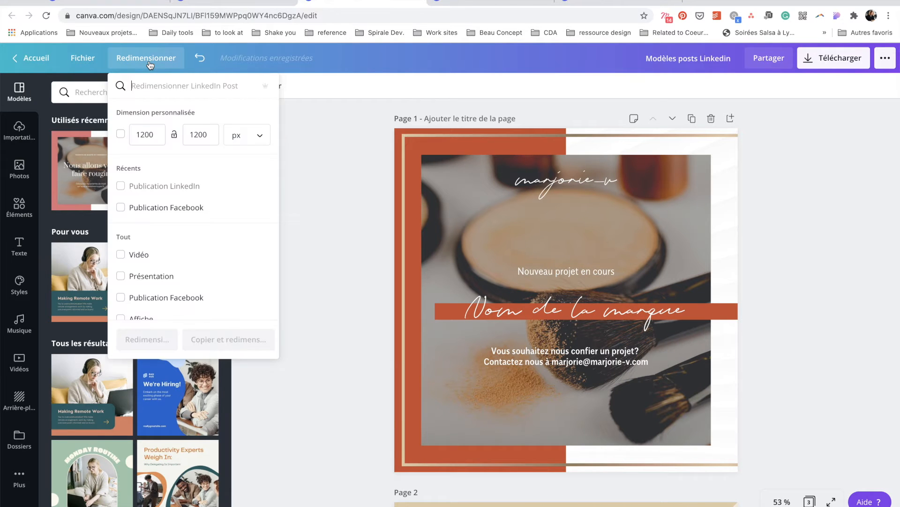
left_click(183, 208)
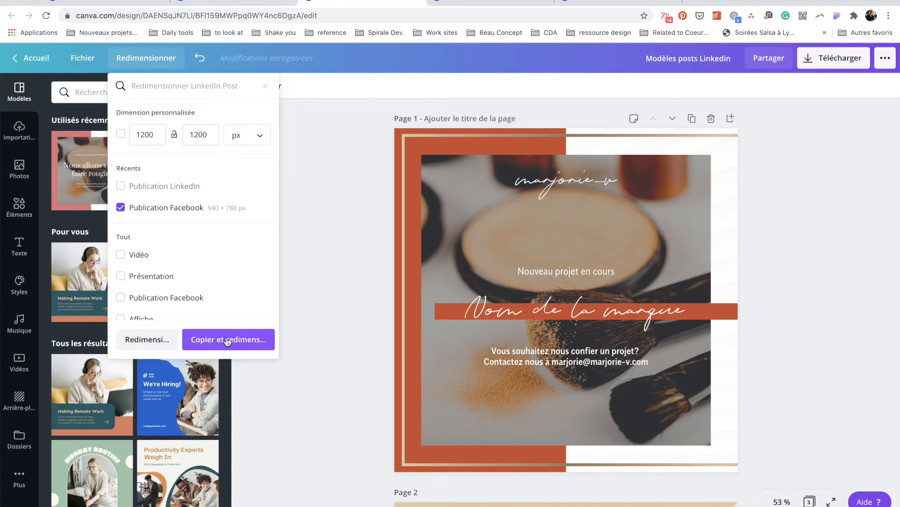
left_click(228, 339)
Move page 1's orange rectangle, gold frame and brand name, and stretch the orange bar to the edge.
left_click_drag(389, 300, 375, 299)
left_click_drag(402, 265, 381, 265)
left_click(717, 311)
left_click_drag(718, 311, 771, 312)
left_click(722, 312)
left_click_drag(522, 311, 591, 313)
Widen the make-up photo and realign the gold frame to fit the landscape page.
left_click(685, 276)
left_click_drag(710, 300, 743, 301)
left_click_drag(422, 299, 387, 300)
left_click(406, 310)
left_click_drag(742, 300, 751, 300)
left_click_drag(569, 445, 569, 451)
left_click_drag(569, 154, 568, 147)
left_click(814, 246)
scroll(814, 246, "down", 10)
scroll(713, 272, "up", 10)
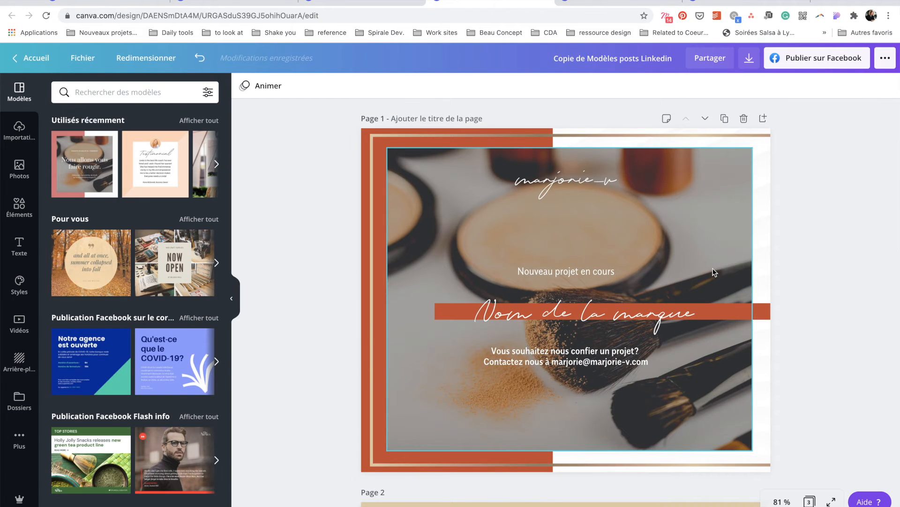
scroll(713, 272, "down", 8)
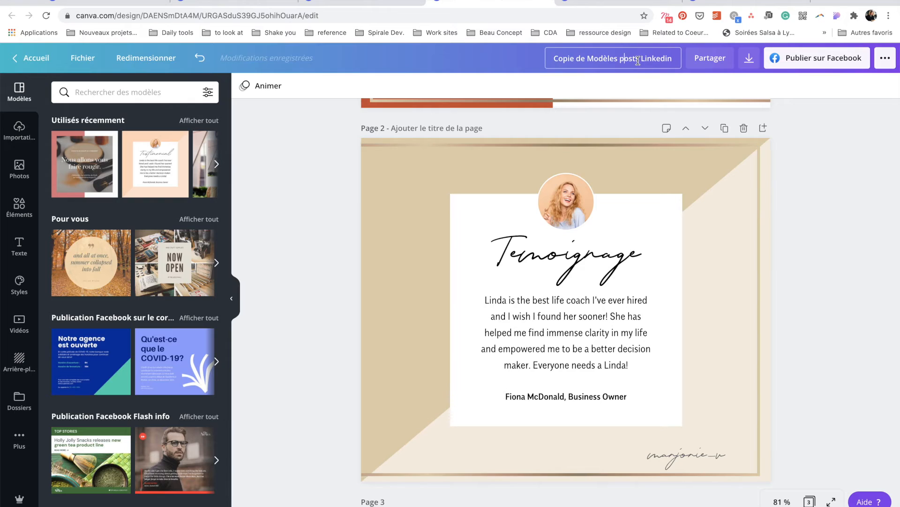
triple_click(584, 57)
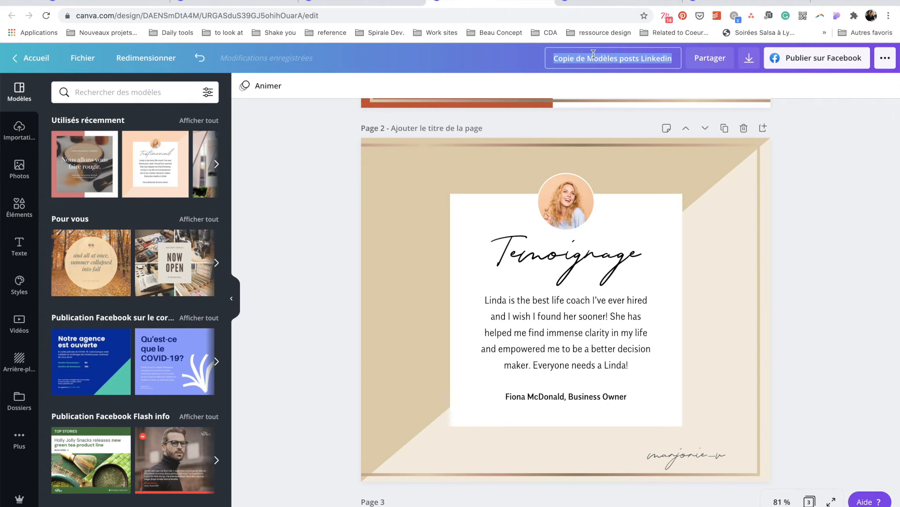
Rename the copy from 'Copie de Modèles posts Linkedin' to 'Modèles posts FB'.
left_click_drag(641, 58, 703, 62)
type("FB")
left_click_drag(608, 58, 532, 63)
key("BackSpace")
Save the Facebook design into the Modèles posts réseaux sociaux folder.
left_click(82, 57)
left_click(133, 280)
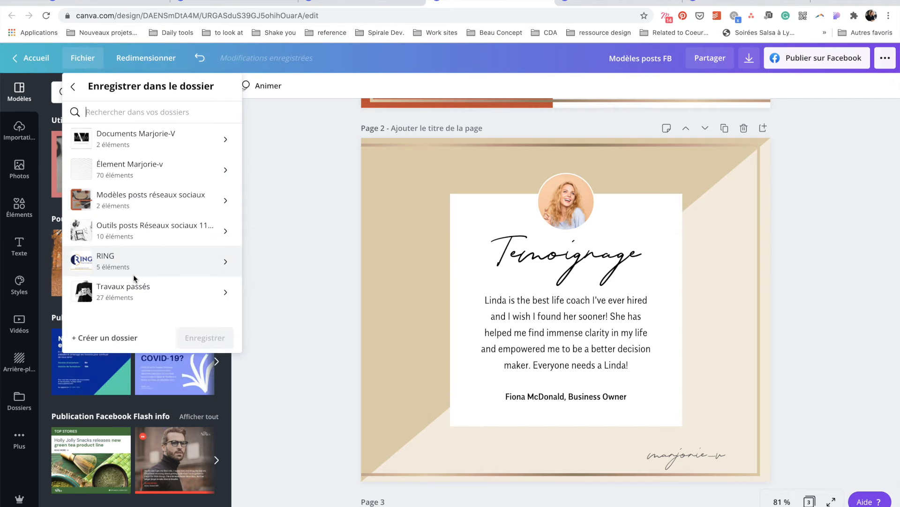
left_click(151, 198)
left_click(201, 375)
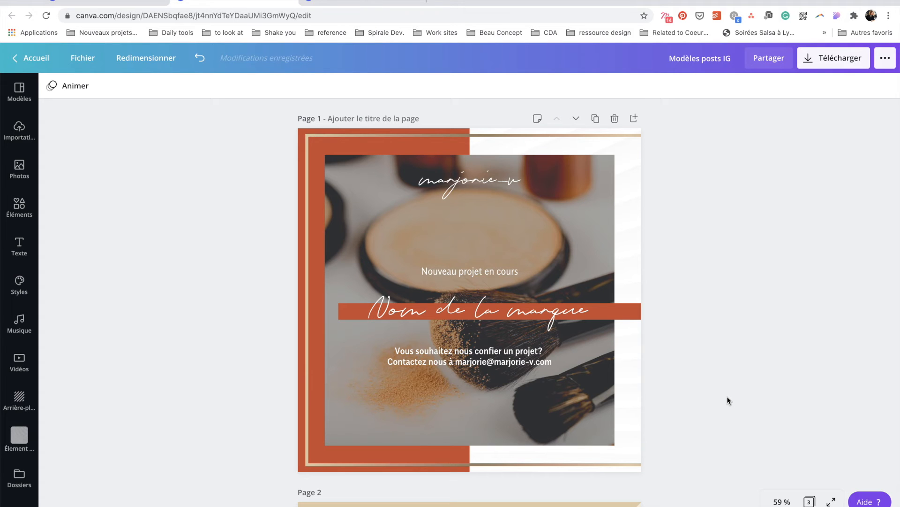
Start a new blank Facebook post design from the Réseaux sociaux formats.
left_click(109, 4)
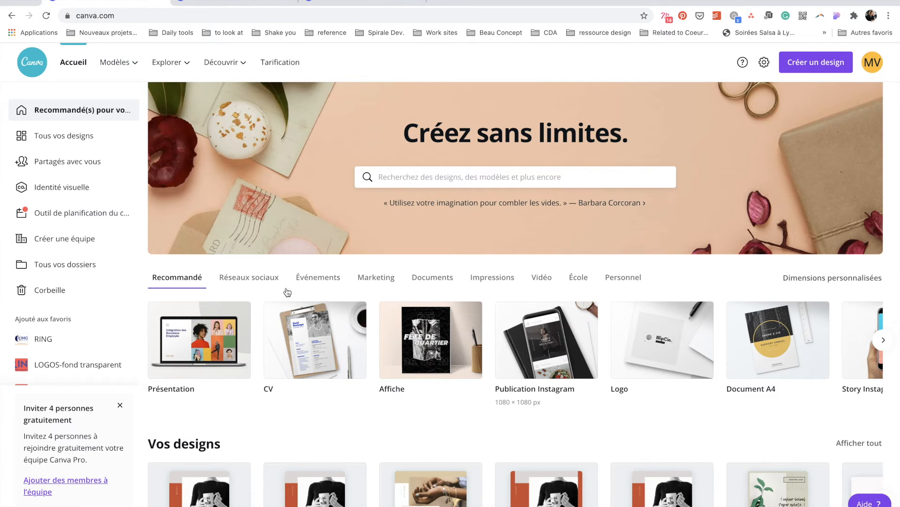
left_click(258, 278)
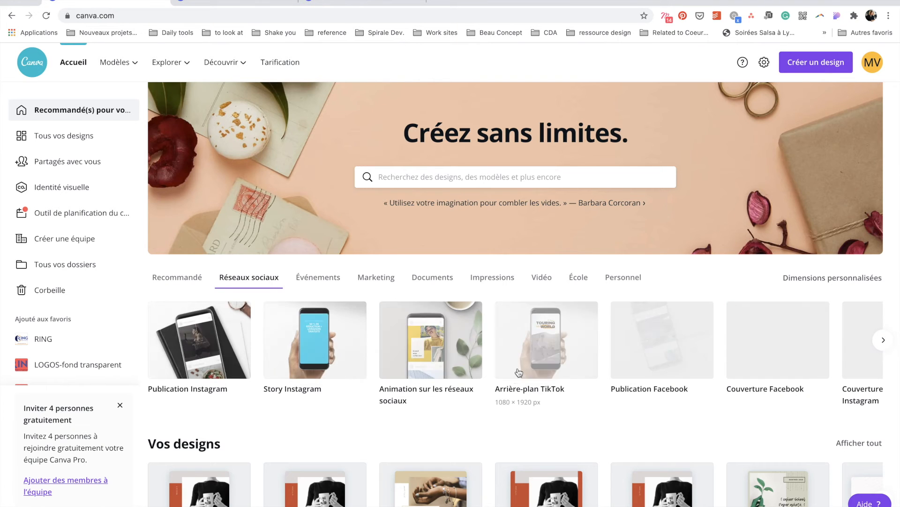
scroll(596, 377, "right", 2)
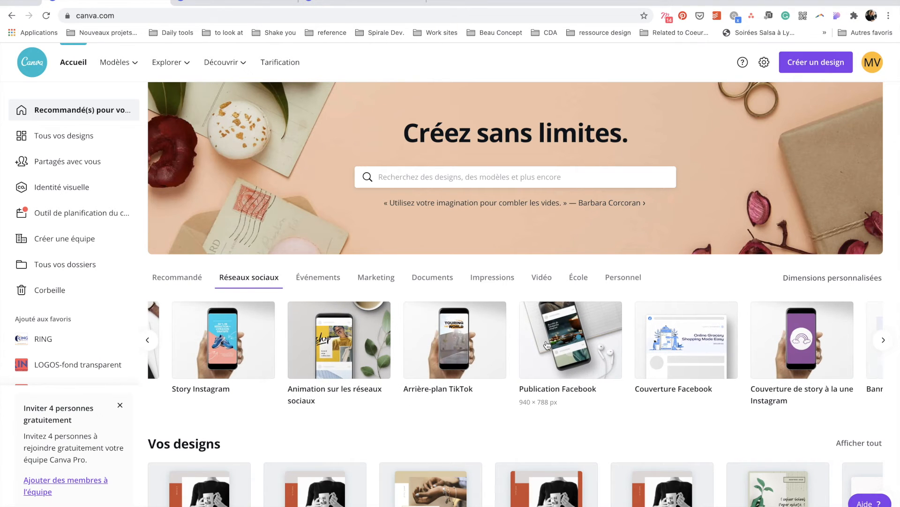
left_click(545, 342)
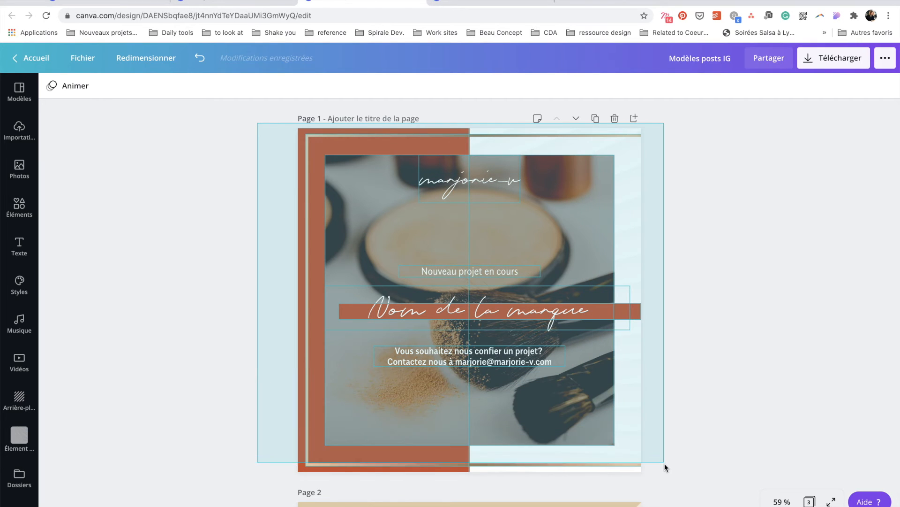
Select every element on page 1 of the Instagram design to copy into the new post.
left_click_drag(665, 467, 140, 150)
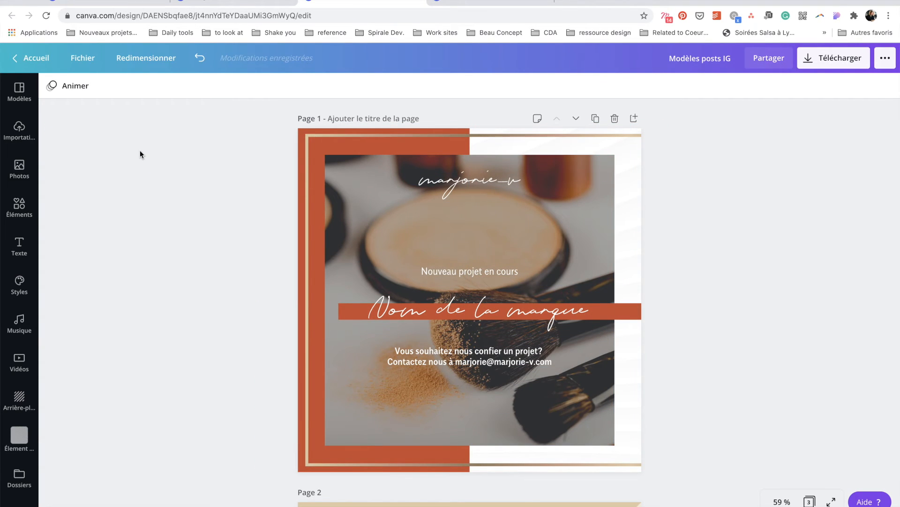
left_click_drag(243, 133, 663, 470)
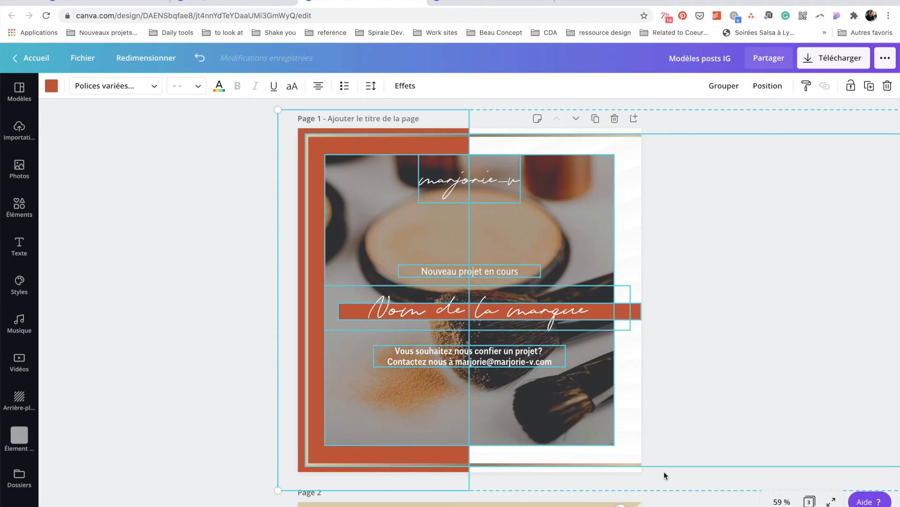
key("ctrl+shift+Tab")
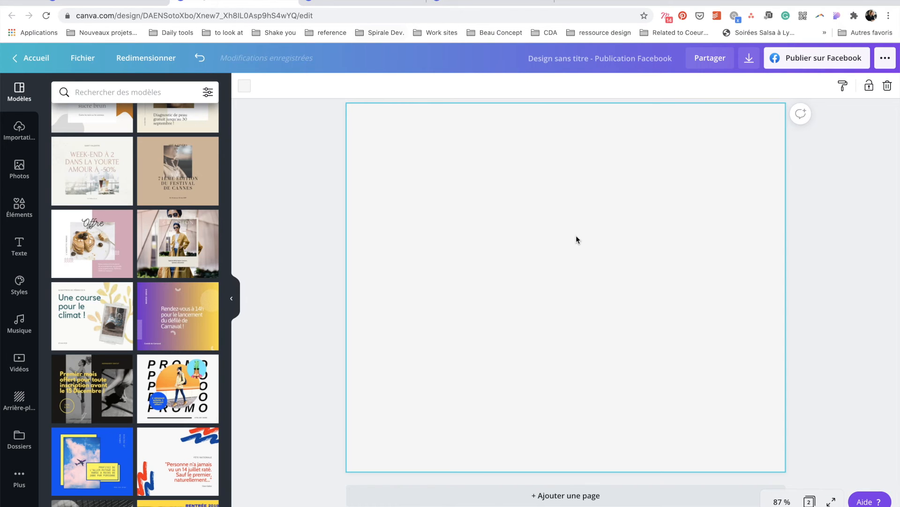
Paste page 1's elements and enlarge the group, brand bar, gold frame and make-up photo.
key("super+v")
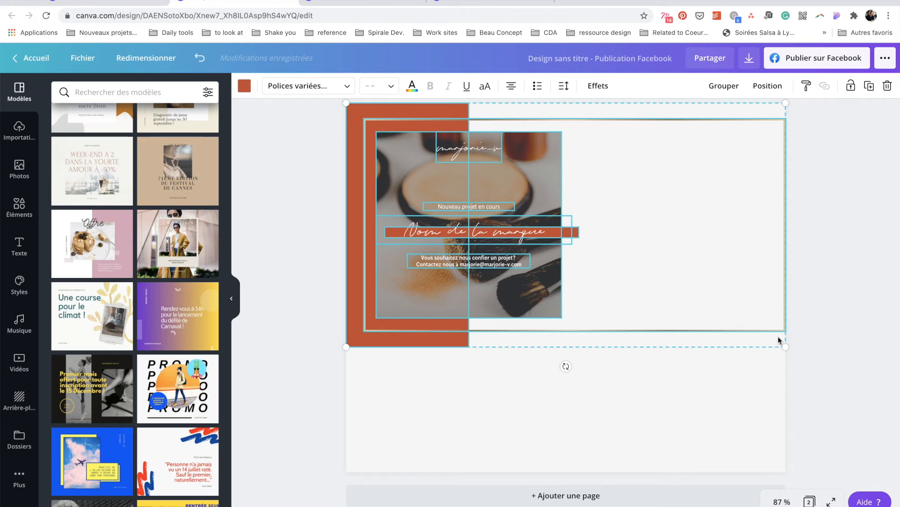
left_click_drag(786, 347, 793, 464)
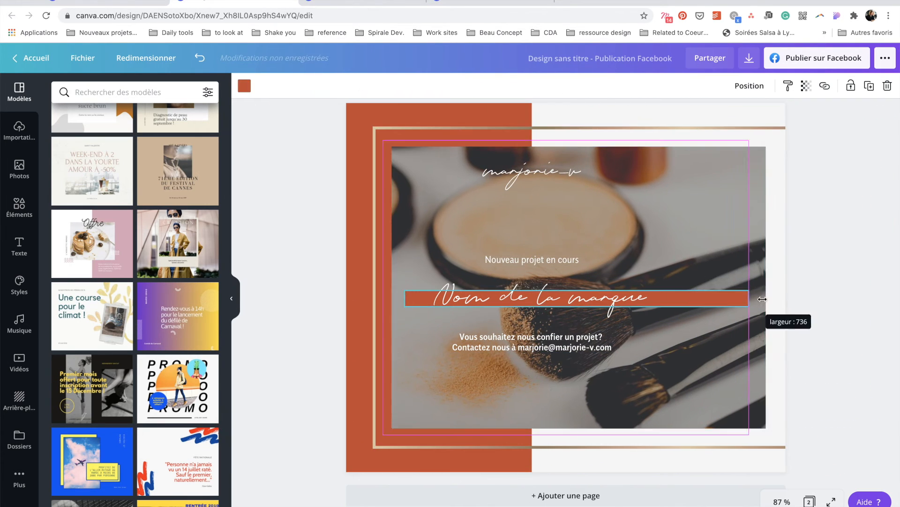
left_click_drag(763, 299, 786, 299)
left_click_drag(659, 447, 646, 434)
left_click_drag(360, 434, 333, 460)
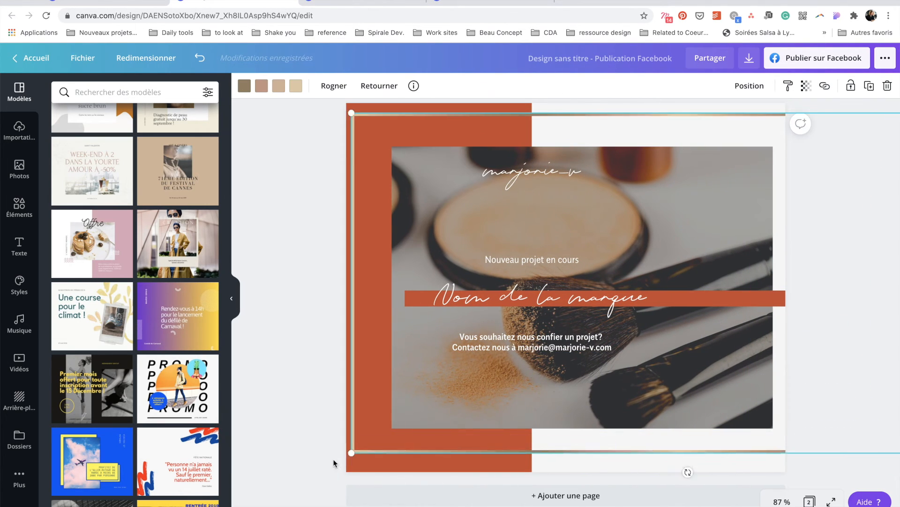
left_click_drag(583, 428, 583, 448)
left_click_drag(392, 145, 369, 125)
Centre the Nouveau projet en cours, brand name and contact texts and widen the red band.
left_click(532, 171)
left_click(532, 260, "shift")
left_click(548, 340, "shift")
left_click_drag(548, 340, 582, 348)
left_click(512, 457)
left_click_drag(532, 287, 566, 287)
left_click_drag(680, 298, 680, 304)
left_click(829, 356)
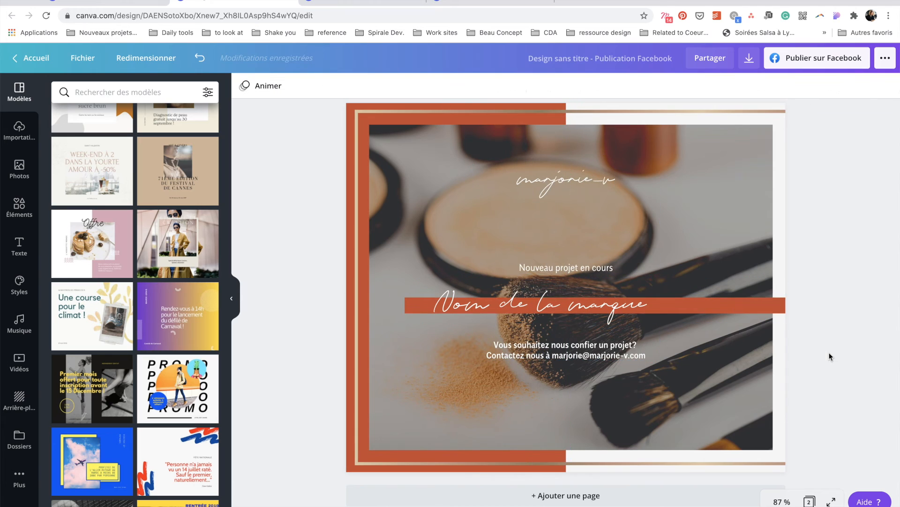
Title the design 'Modèle post Facebook'.
left_click(605, 58)
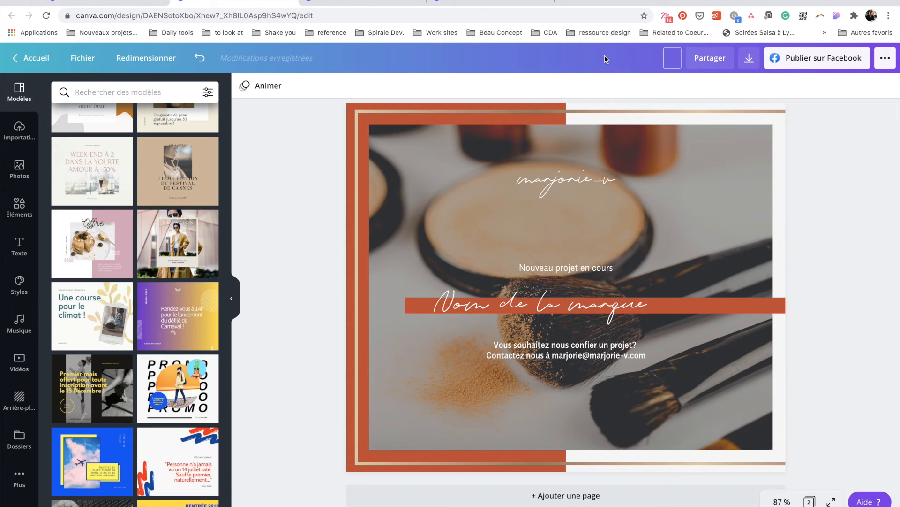
left_click(806, 179)
left_click(615, 64)
type("Modèle post Facebook")
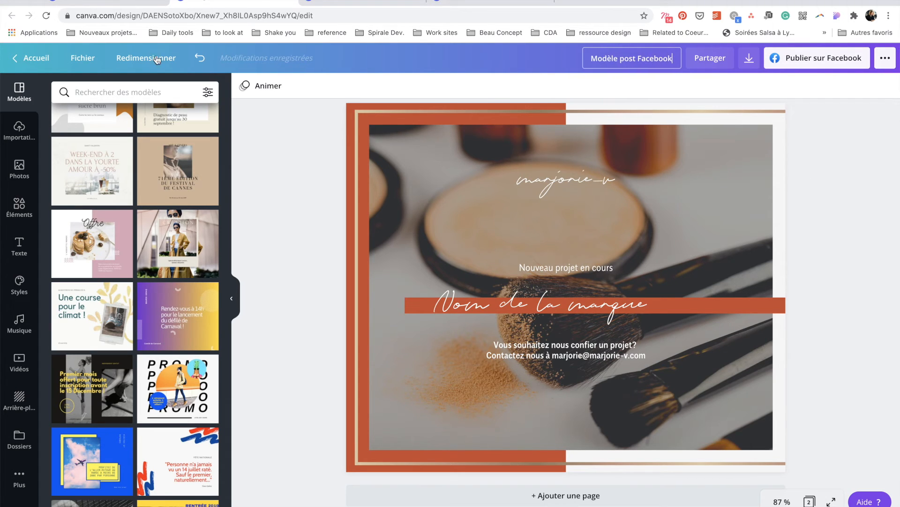
left_click(83, 58)
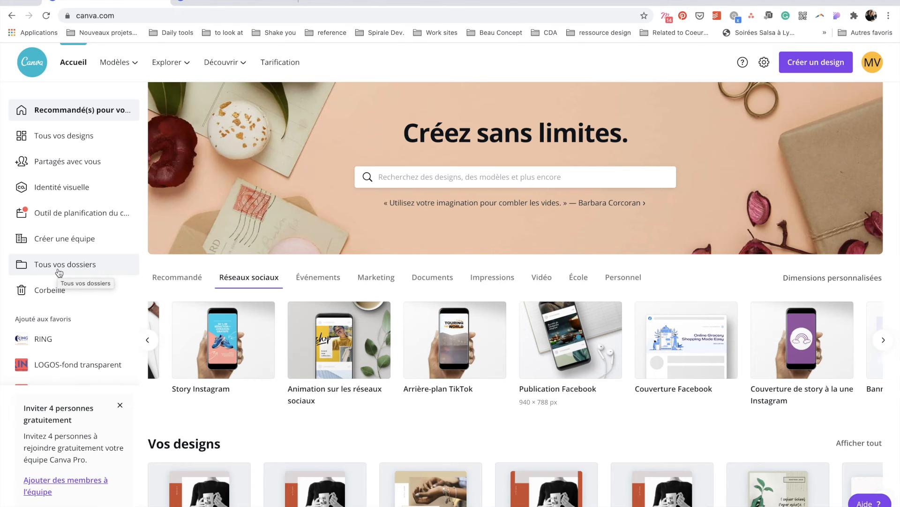
Duplicate Modèles posts IG in the Modèles posts réseaux sociaux folder and name it 'Post Instagram 112020'.
left_click(59, 267)
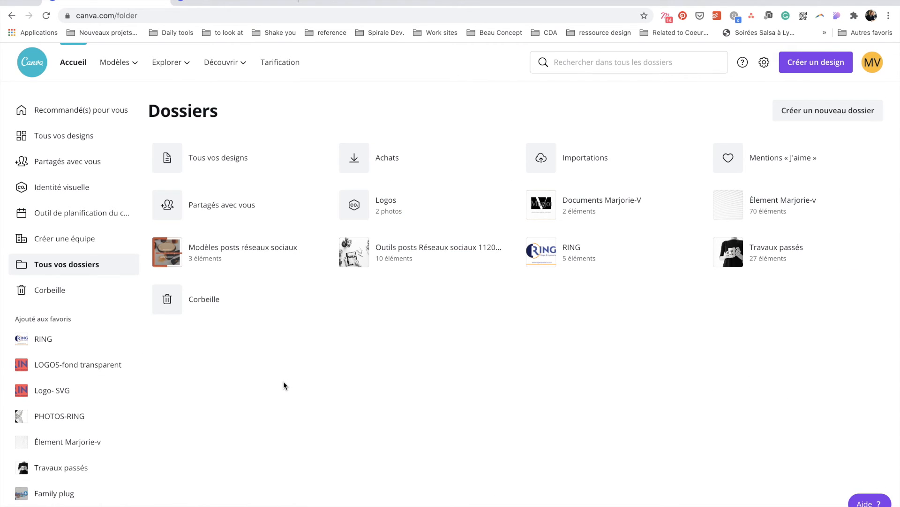
left_click(257, 259)
left_click(601, 186)
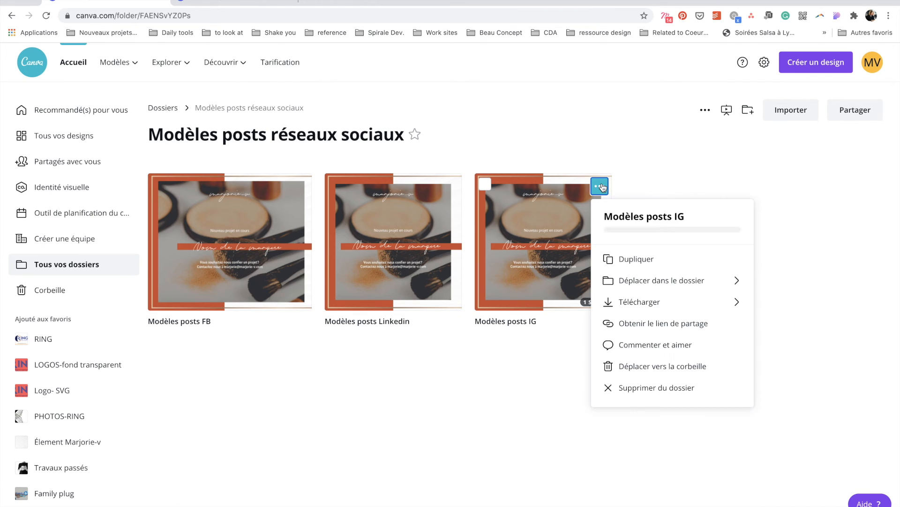
left_click(655, 259)
left_click(241, 321)
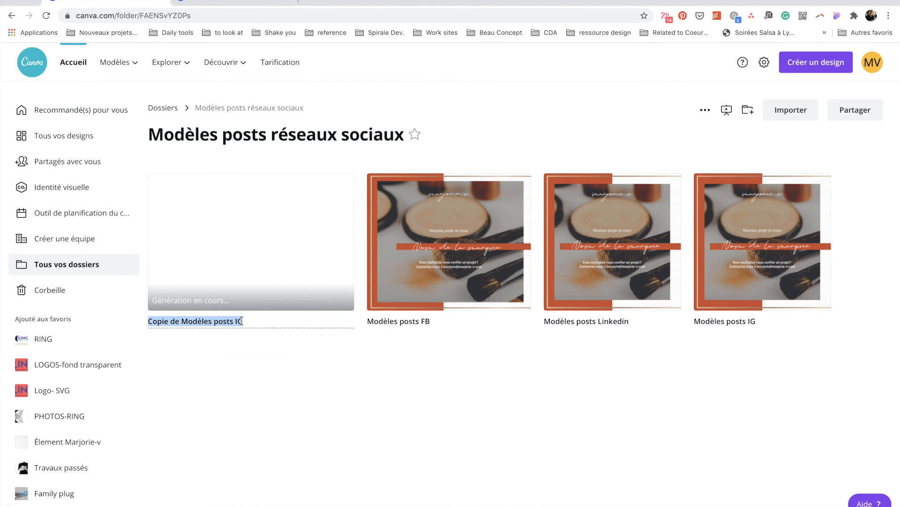
type("Post Instagram 112020")
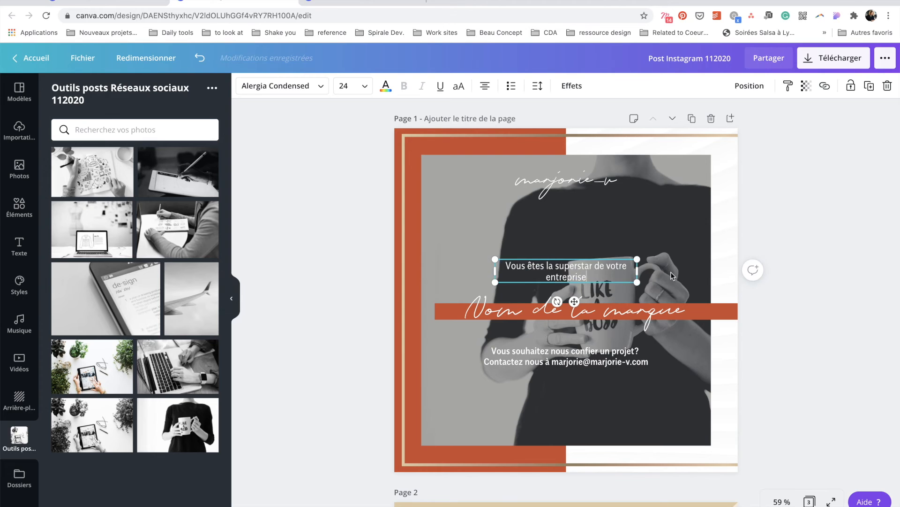
Rewrite page 1 as 'Vous êtes la Superstar de votre entreprise' with 'la Superstar' in the script banner, and realign the text boxes.
left_click(577, 354)
type("-\tMettez vos connaissances au centre de votre communication")
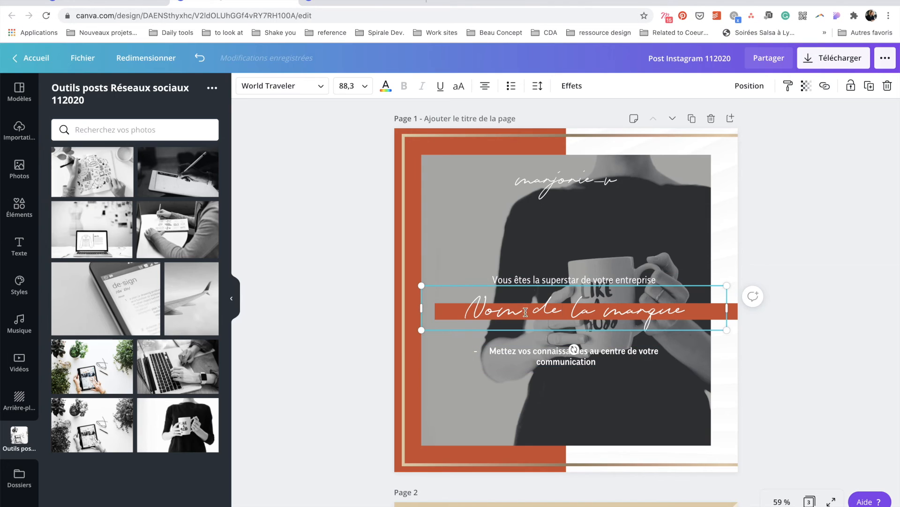
left_click_drag(591, 279, 537, 279)
left_click_drag(574, 281, 565, 282)
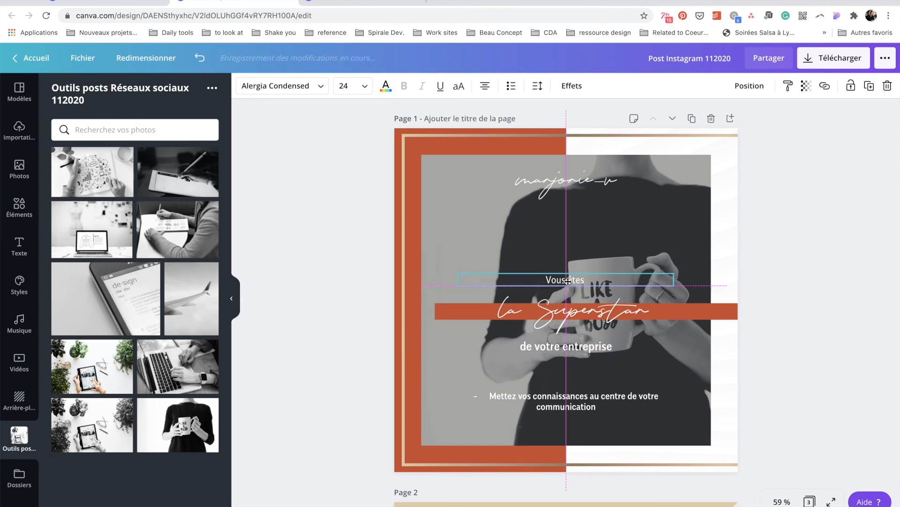
left_click(595, 399)
left_click(735, 315, "shift")
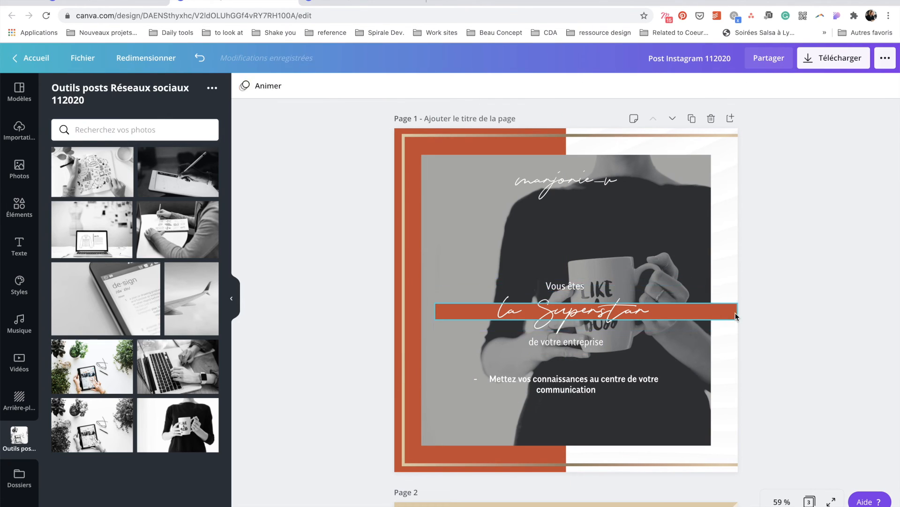
left_click_drag(736, 315, 736, 299)
left_click(523, 384)
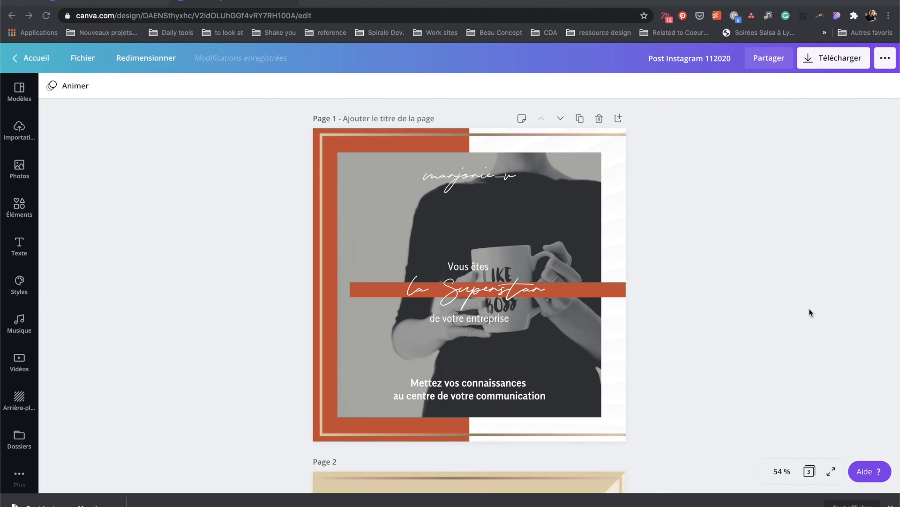
scroll(809, 308, "down", 2)
scroll(809, 309, "down", 12)
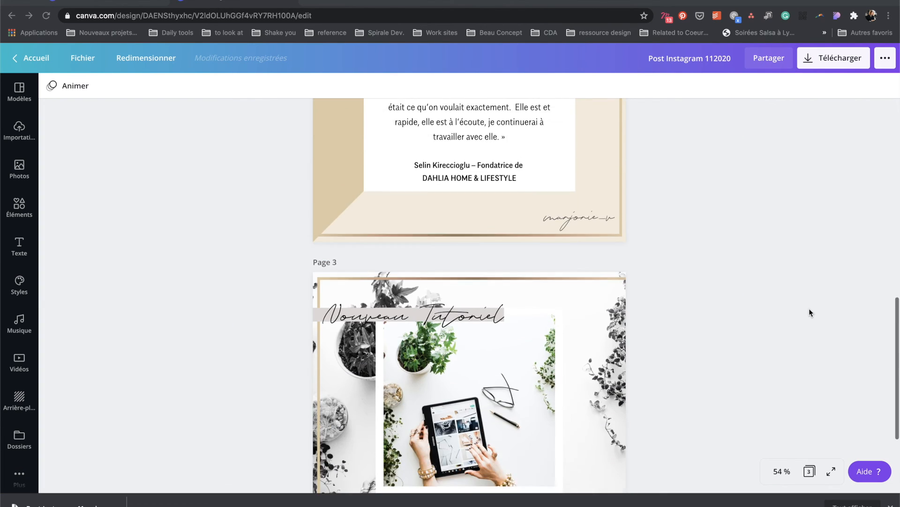
Download all three pages as 1620×1620 PNGs, saving the ZIP to the Post Instagram de la semaine folder.
left_click(833, 60)
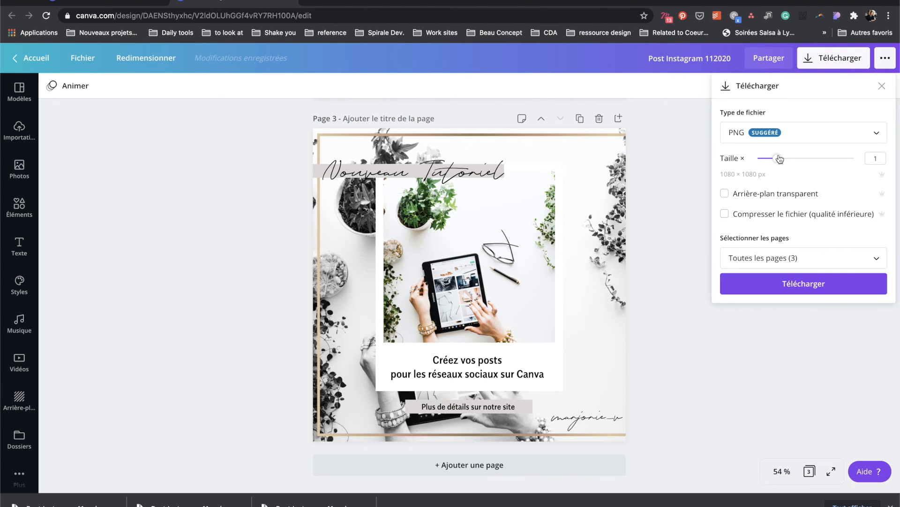
left_click_drag(782, 161, 790, 161)
left_click(788, 284)
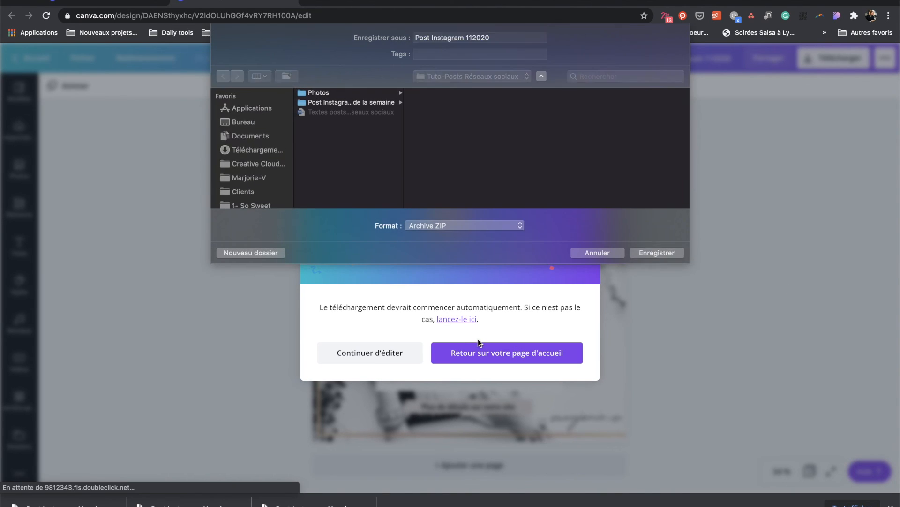
left_click(365, 102)
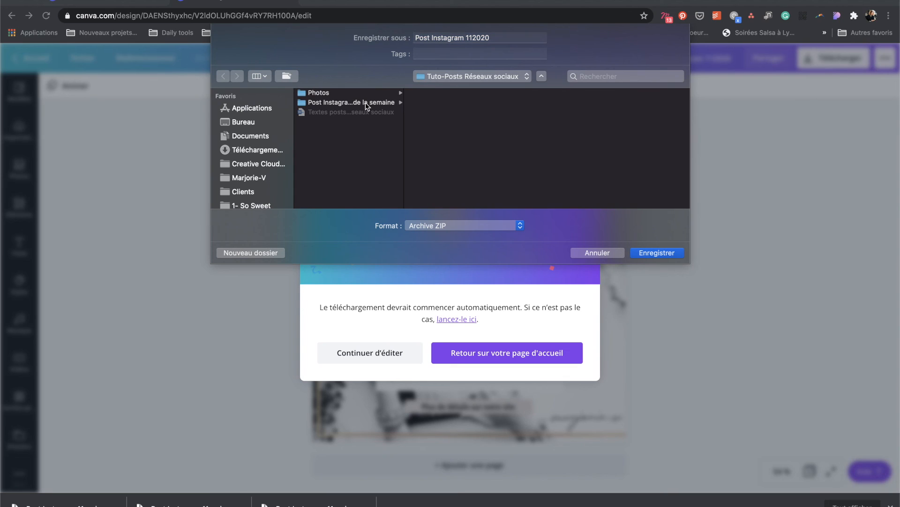
left_click(645, 252)
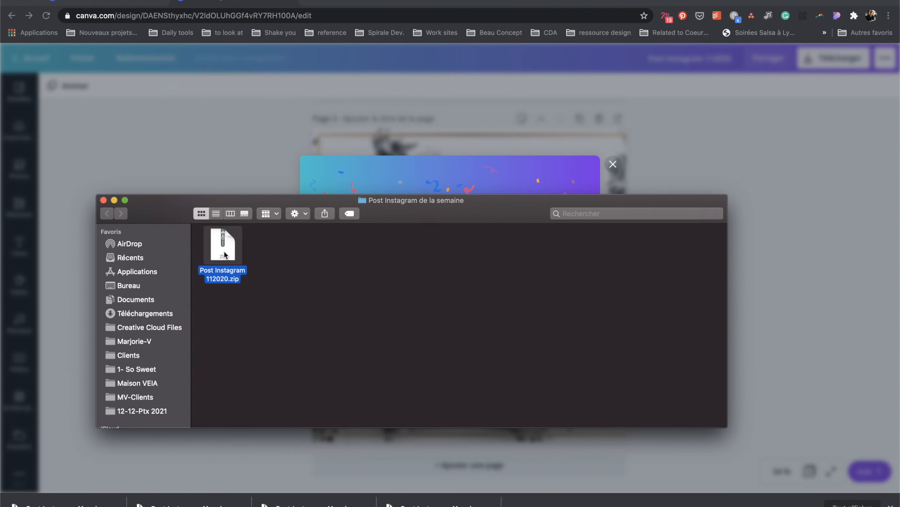
Unzip the archive and select the exported 1.png, 2.png and 3.png images.
double_click(225, 253)
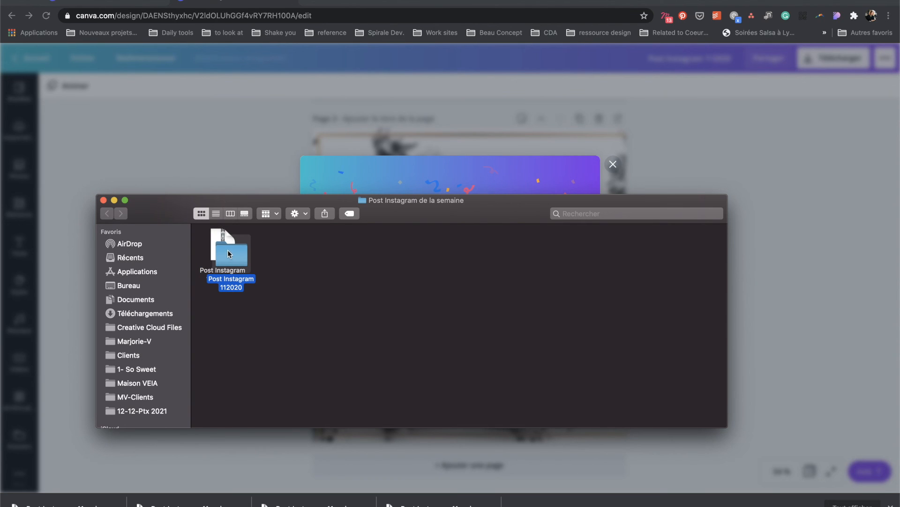
double_click(231, 258)
left_click_drag(223, 293, 373, 229)
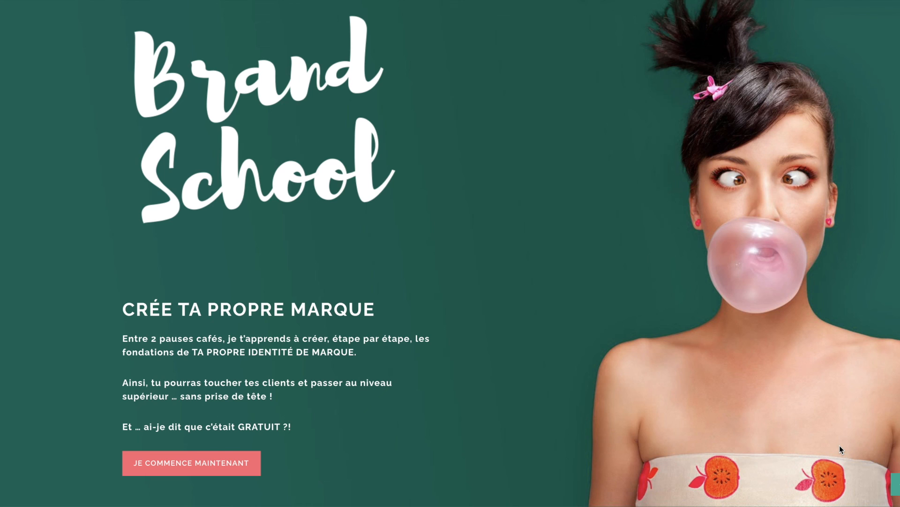
scroll(839, 445, "down", 10)
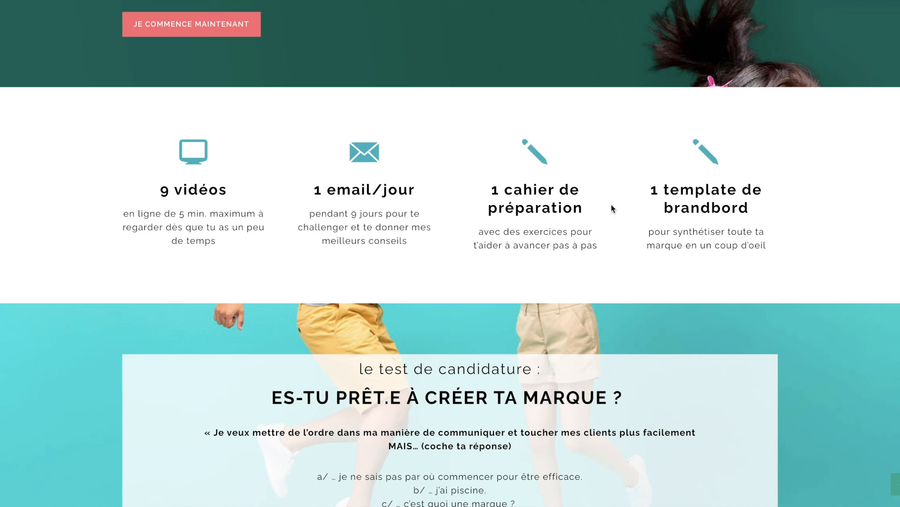
scroll(780, 226, "down", 5)
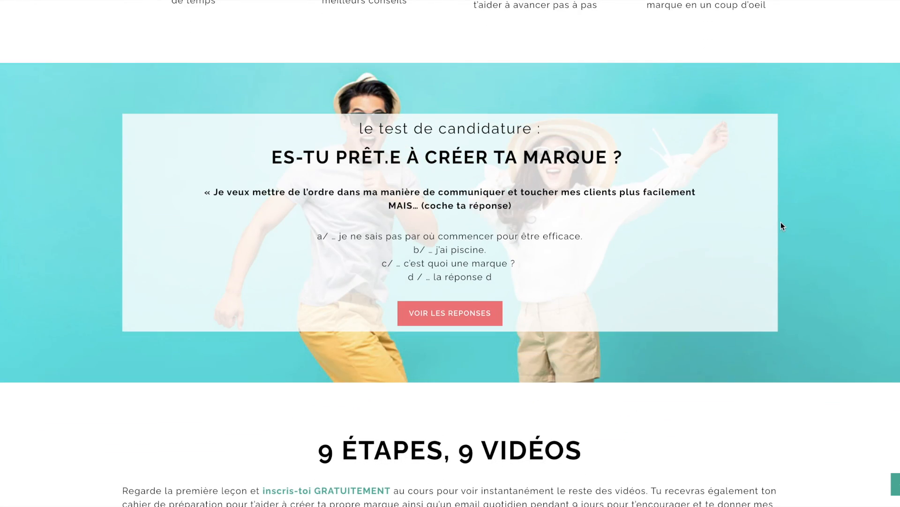
scroll(634, 89, "down", 13)
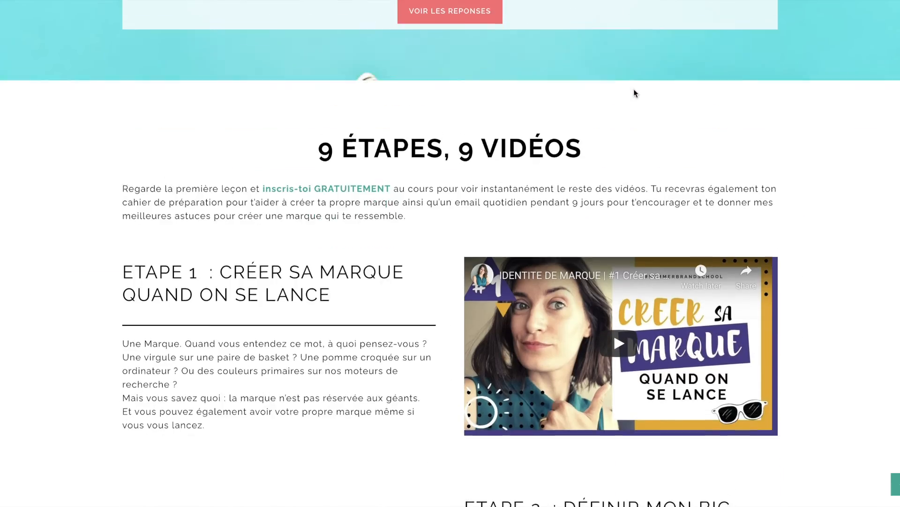
scroll(634, 88, "down", 16)
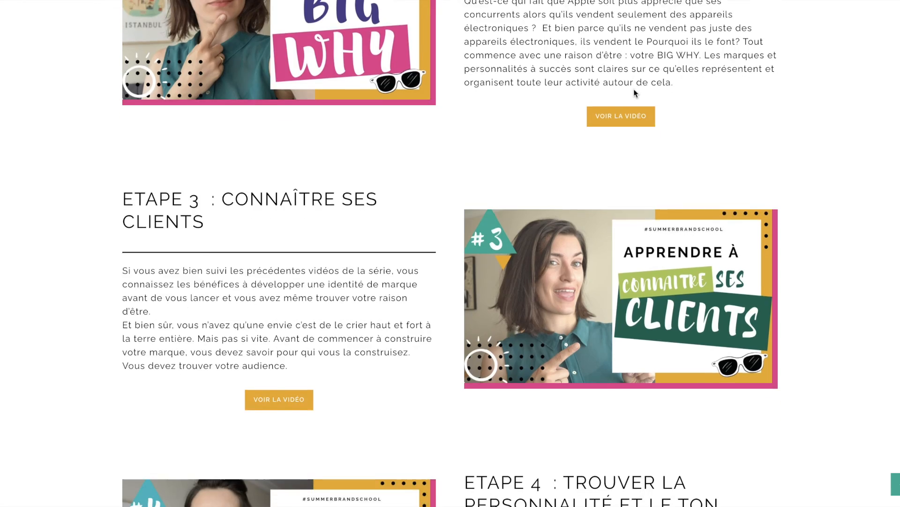
scroll(634, 89, "down", 20)
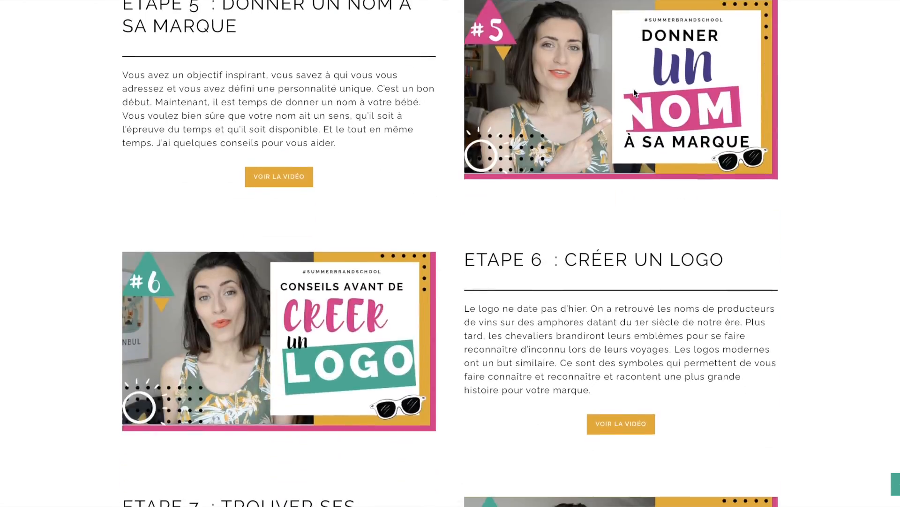
scroll(634, 93, "down", 15)
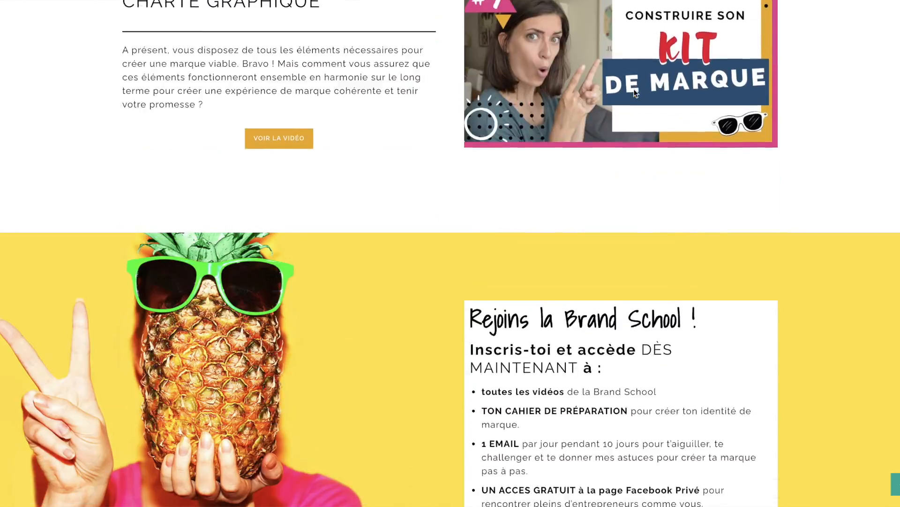